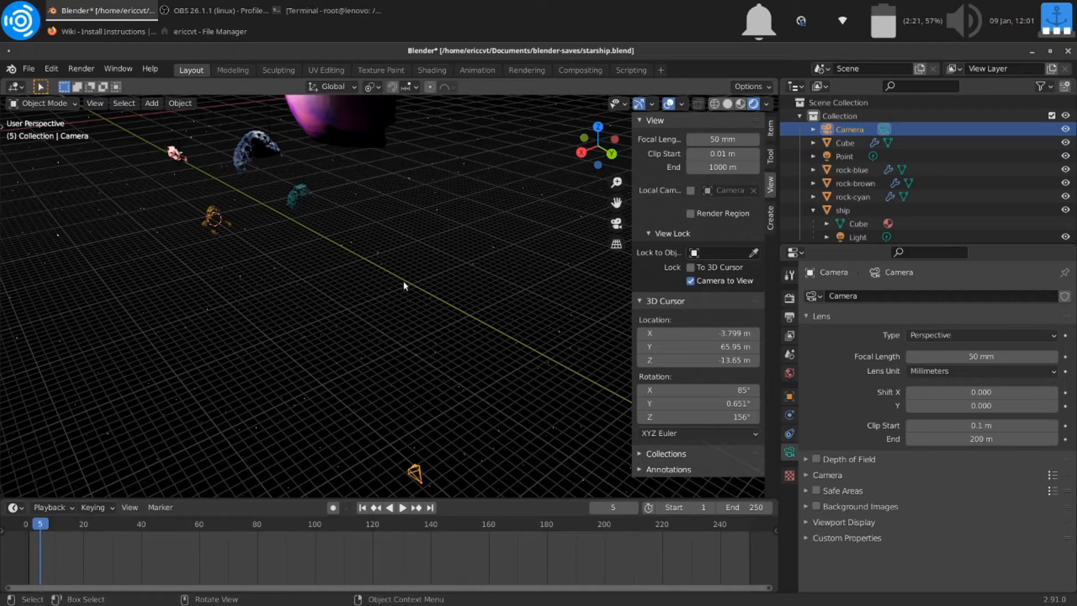
{"action": "left_click", "coordinate": [225, 234]}
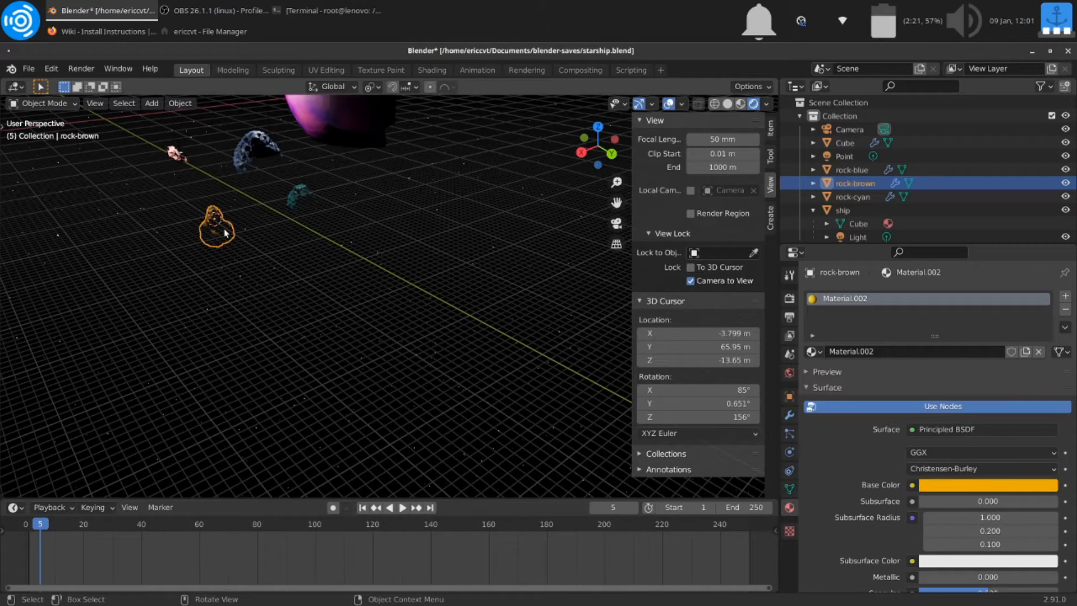
{"action": "key", "text": "g"}
{"action": "key", "text": "y"}
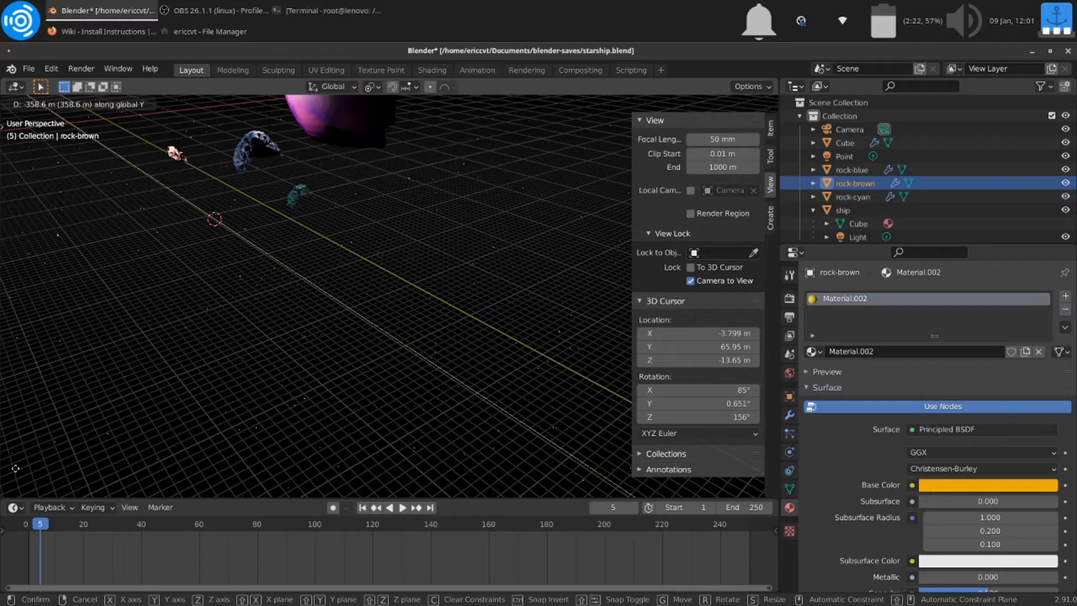
{"action": "key", "text": "Escape"}
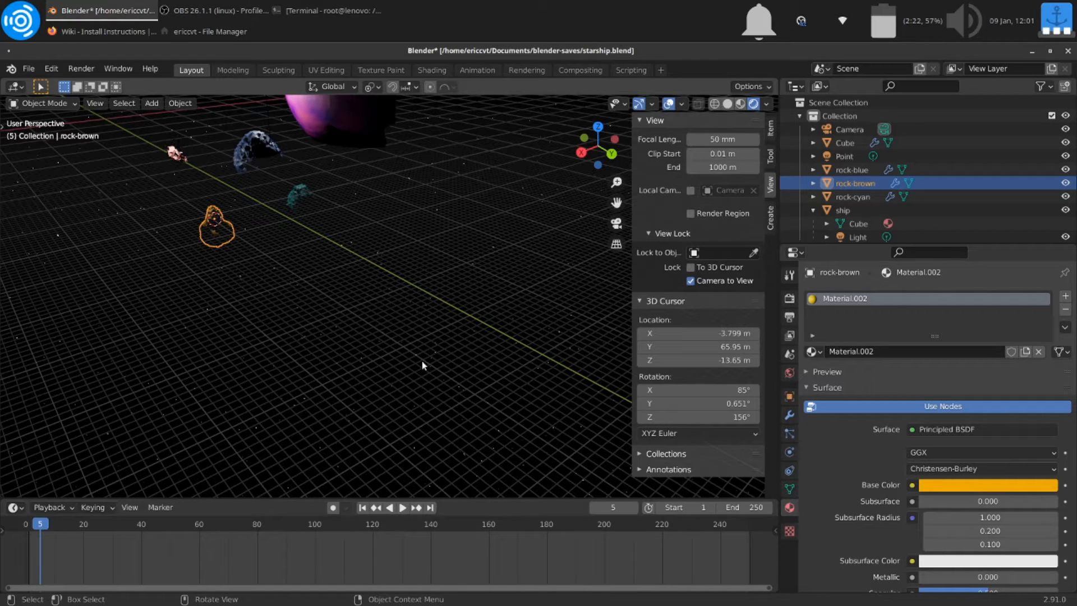
{"action": "scroll", "coordinate": [421, 365], "scroll_direction": "down", "scroll_amount": 1}
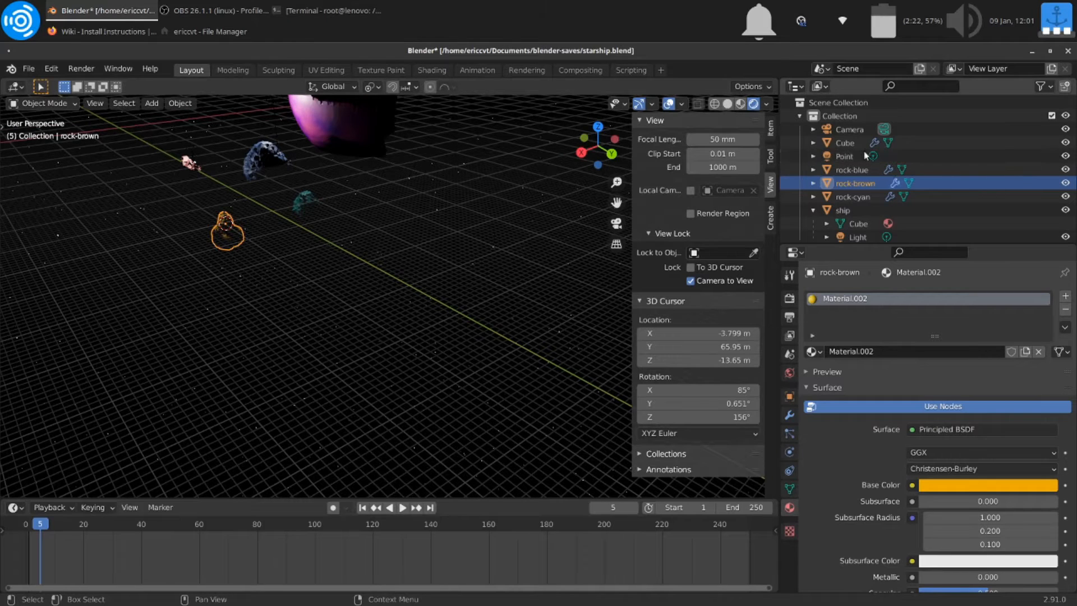
Select the camera, look through it, and tilt its locked view slightly
{"action": "left_click", "coordinate": [863, 133]}
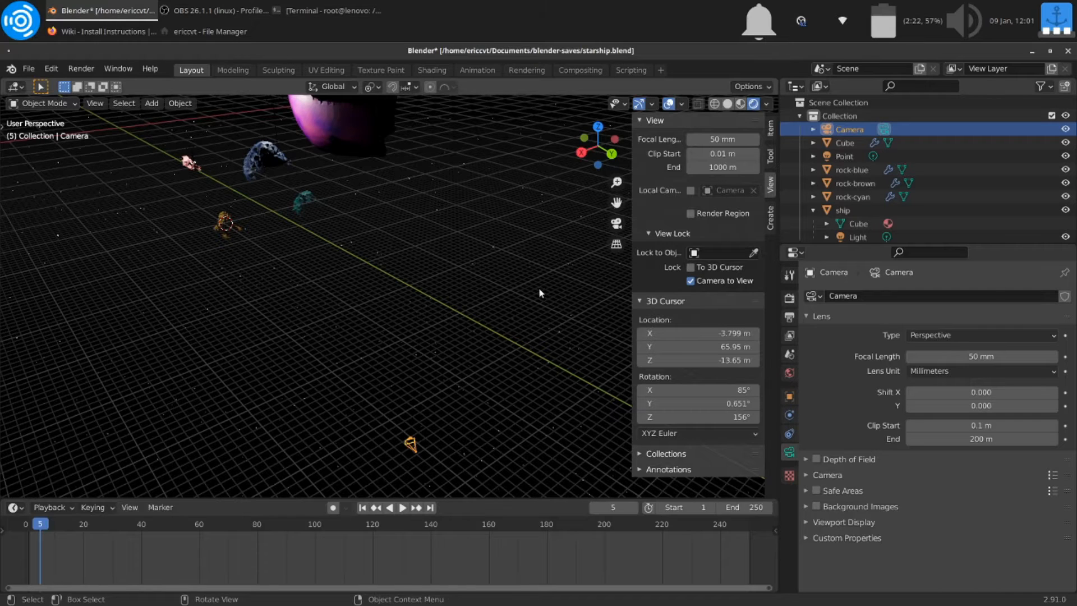
{"action": "key", "text": "KP_0"}
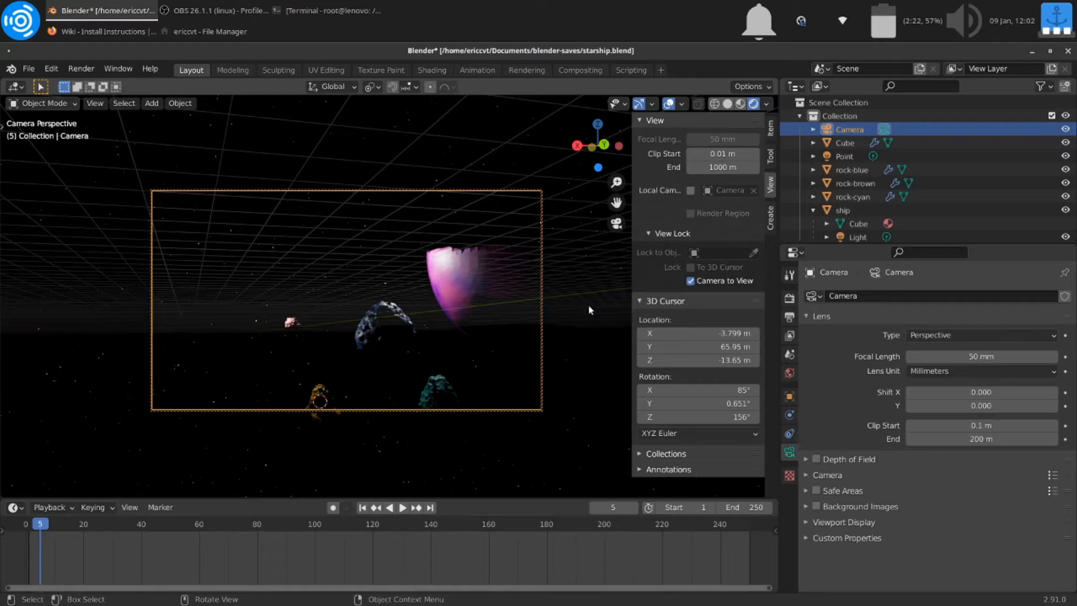
{"action": "key", "text": "KP_0"}
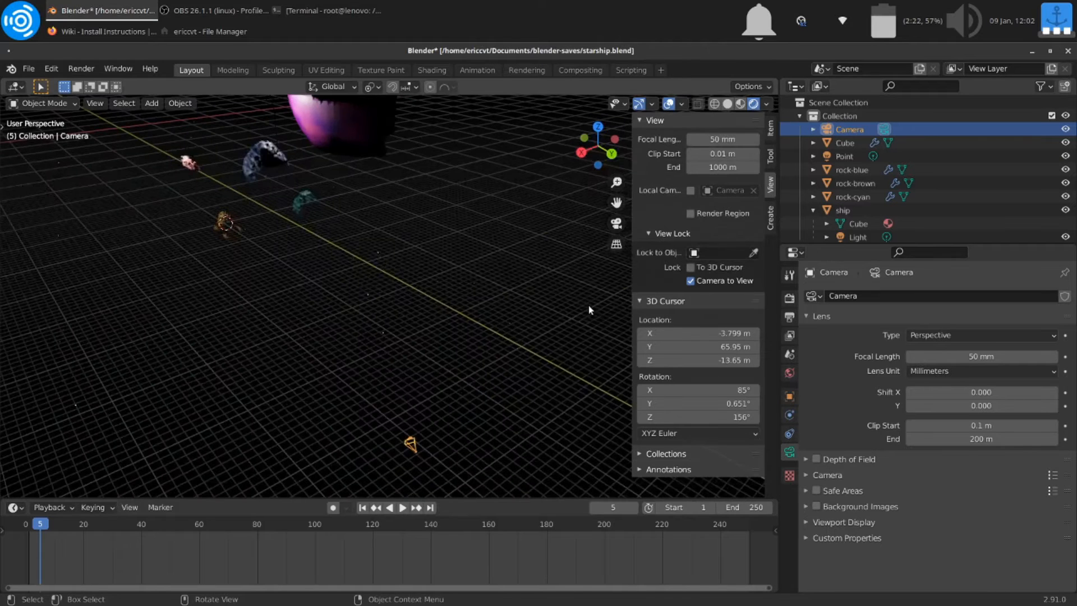
{"action": "key", "text": "KP_0"}
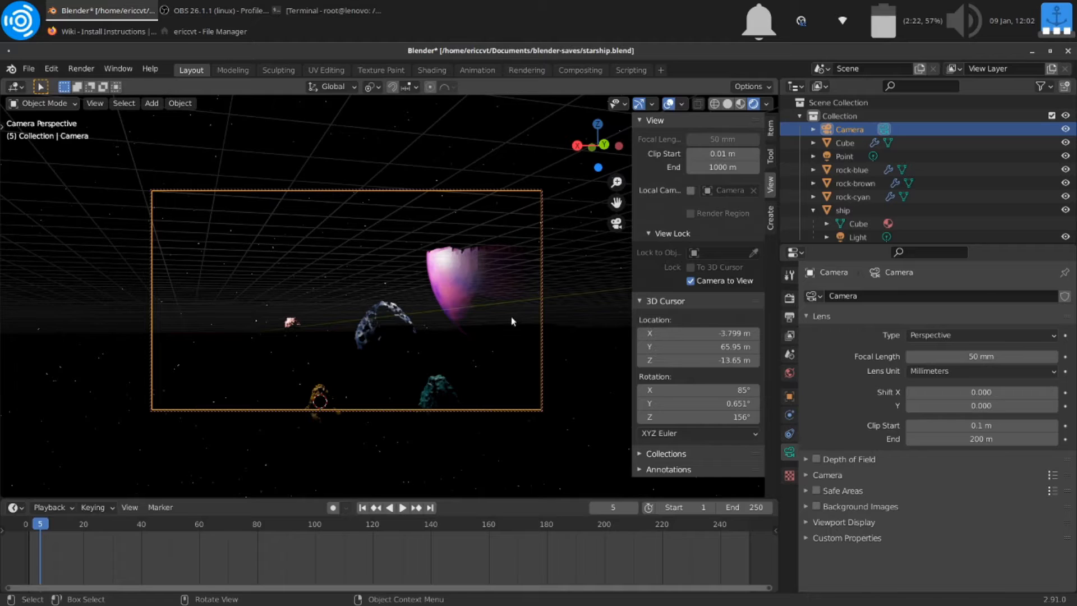
{"action": "middle_click_drag", "start_coordinate": [510, 317], "coordinate": [504, 347]}
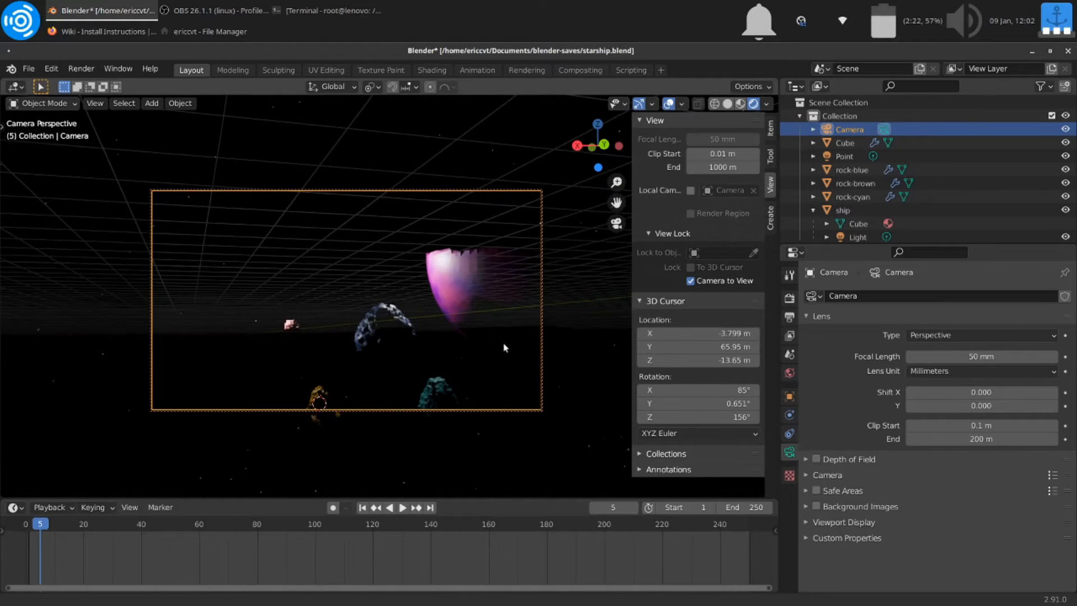
{"action": "left_click", "coordinate": [407, 339]}
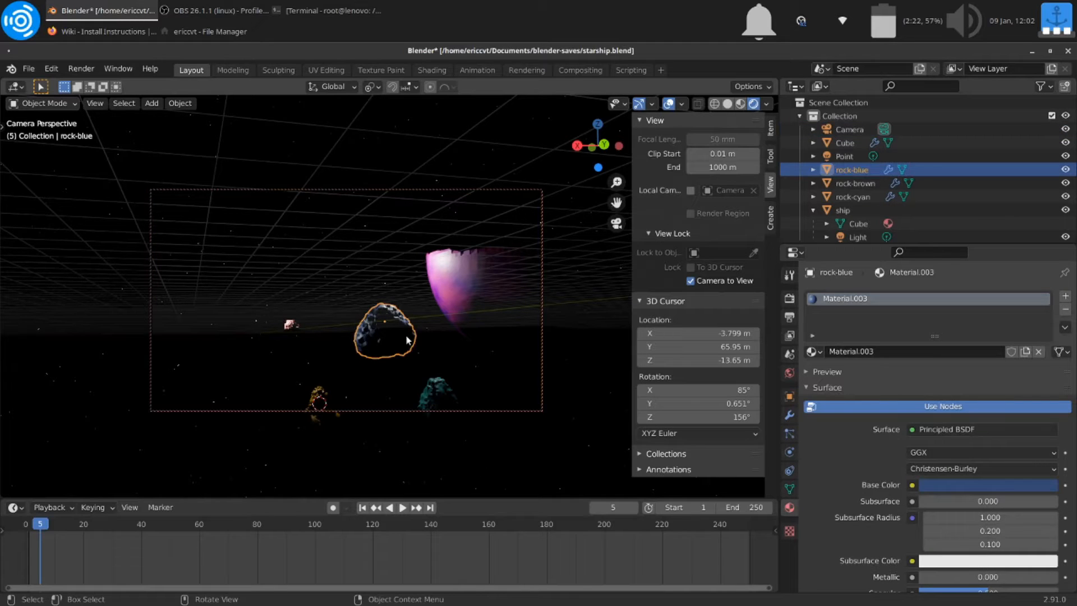
{"action": "key", "text": "g"}
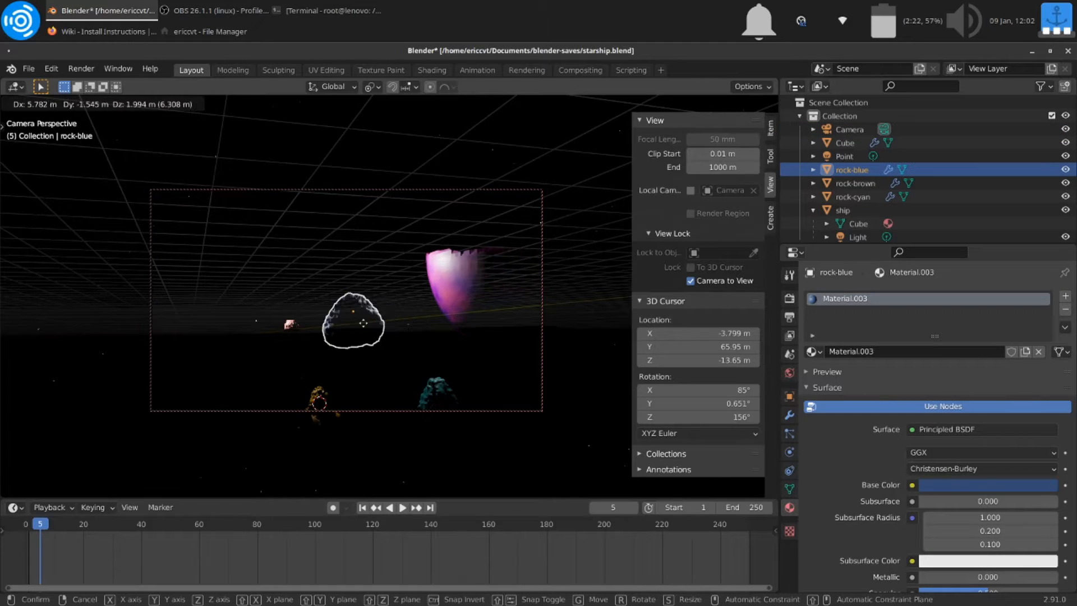
{"action": "right_click", "coordinate": [344, 318]}
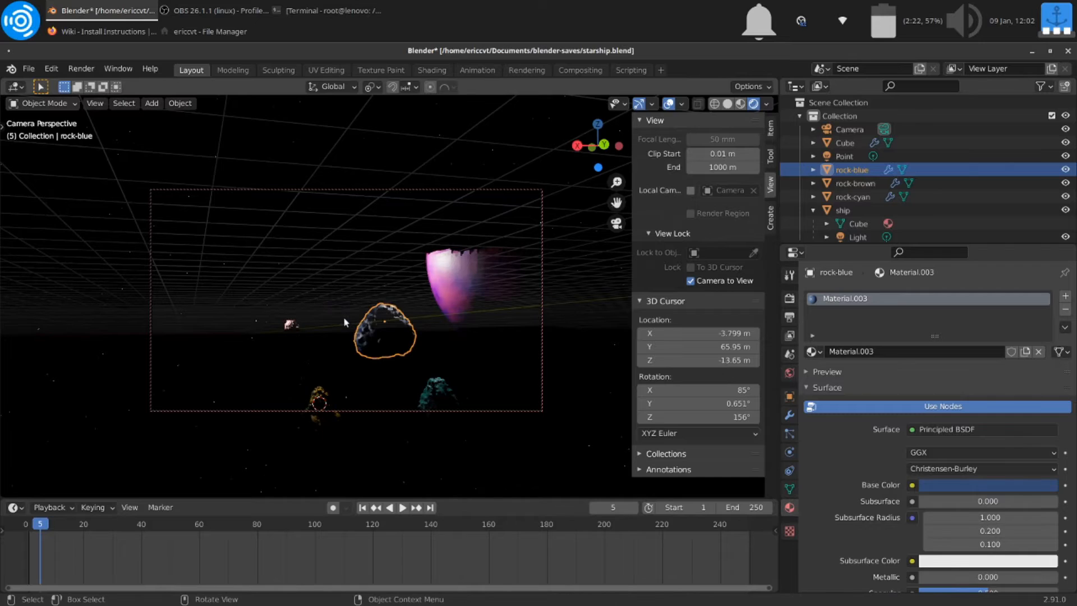
{"action": "key", "text": "g"}
{"action": "key", "text": "y"}
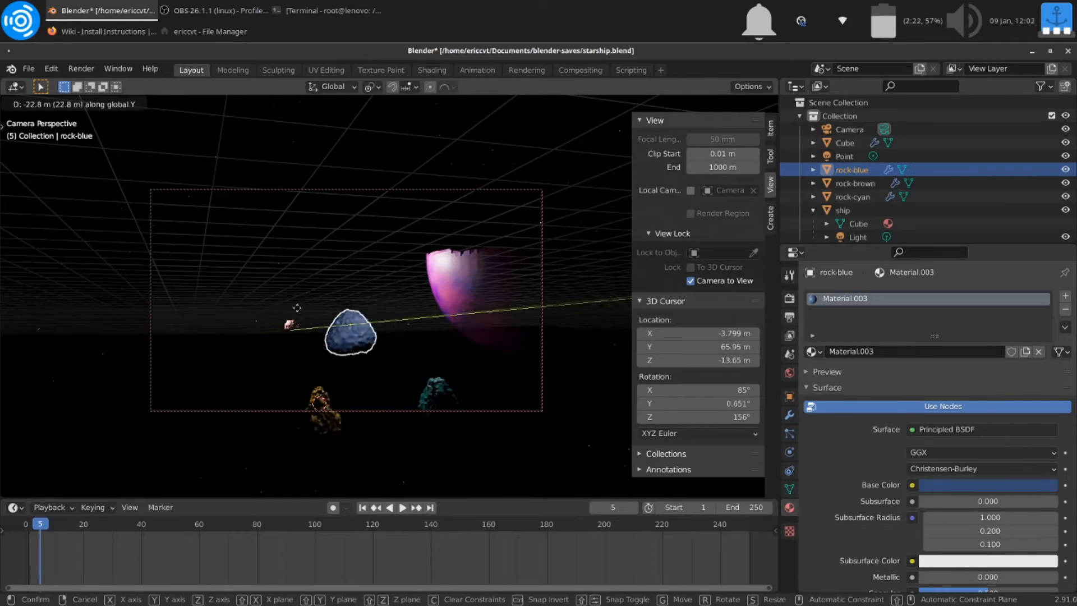
{"action": "left_click", "coordinate": [397, 340]}
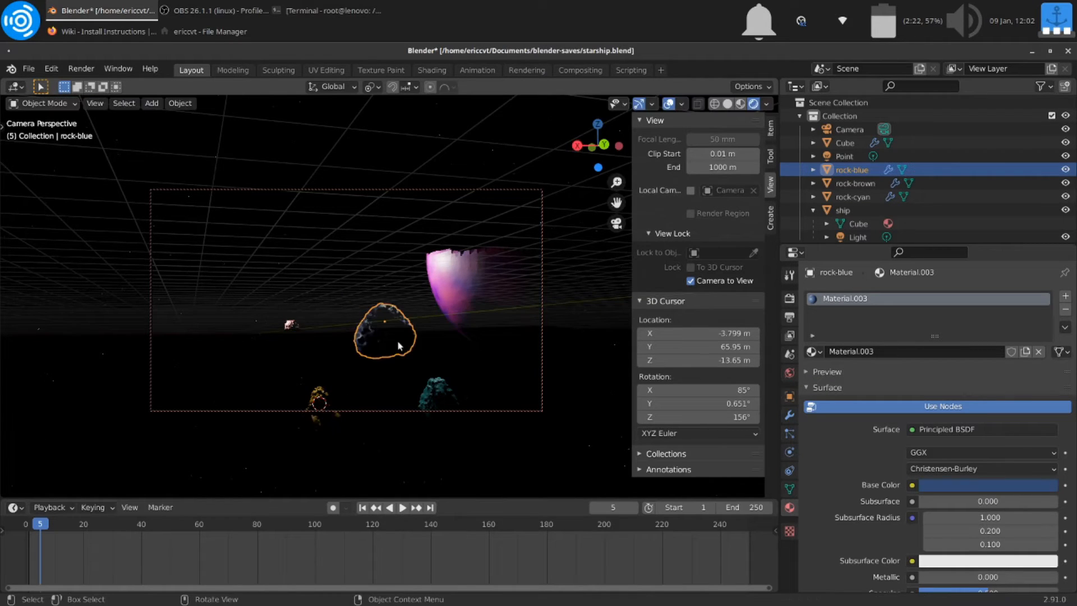
{"action": "scroll", "coordinate": [938, 430], "scroll_direction": "down", "scroll_amount": 2}
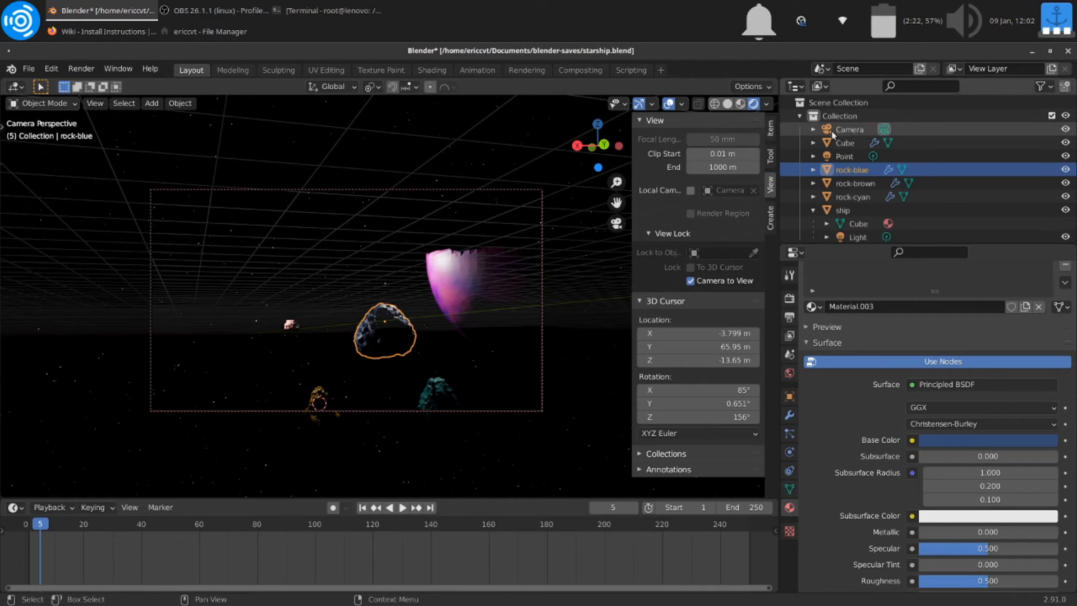
Compare the camera's view with its Clip End distance at 100 m and at 200 m, alternating the two values twice
{"action": "left_click", "coordinate": [850, 129]}
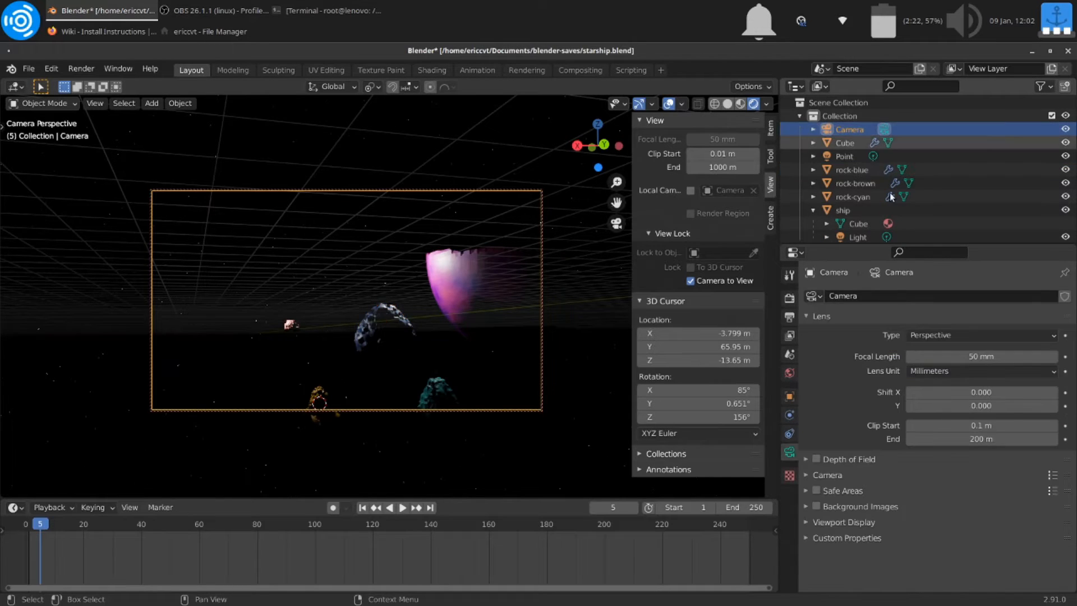
{"action": "left_click", "coordinate": [987, 441]}
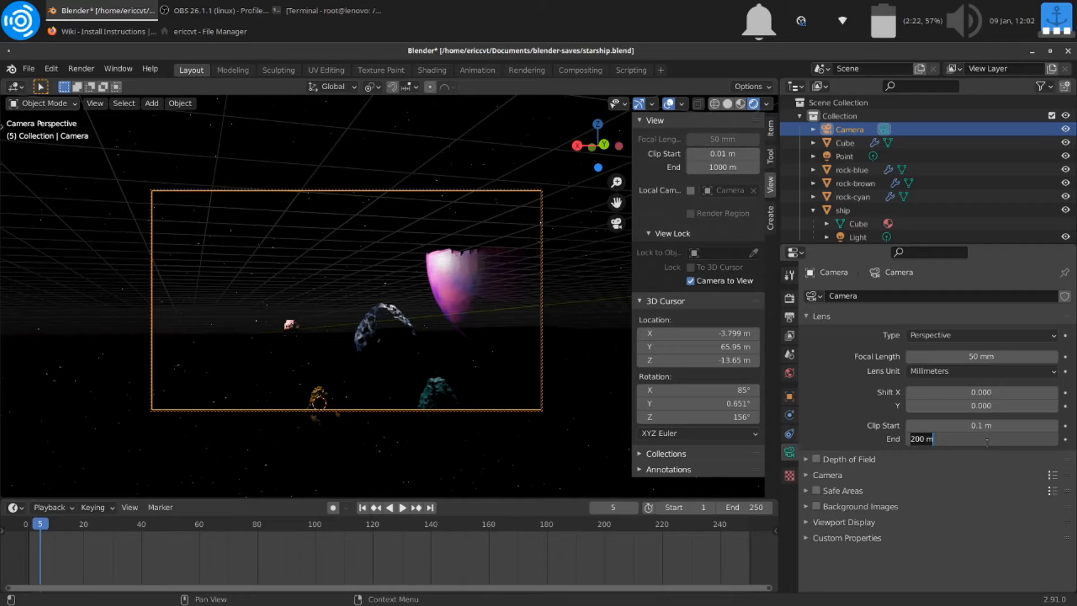
{"action": "type", "text": "100"}
{"action": "key", "text": "Return"}
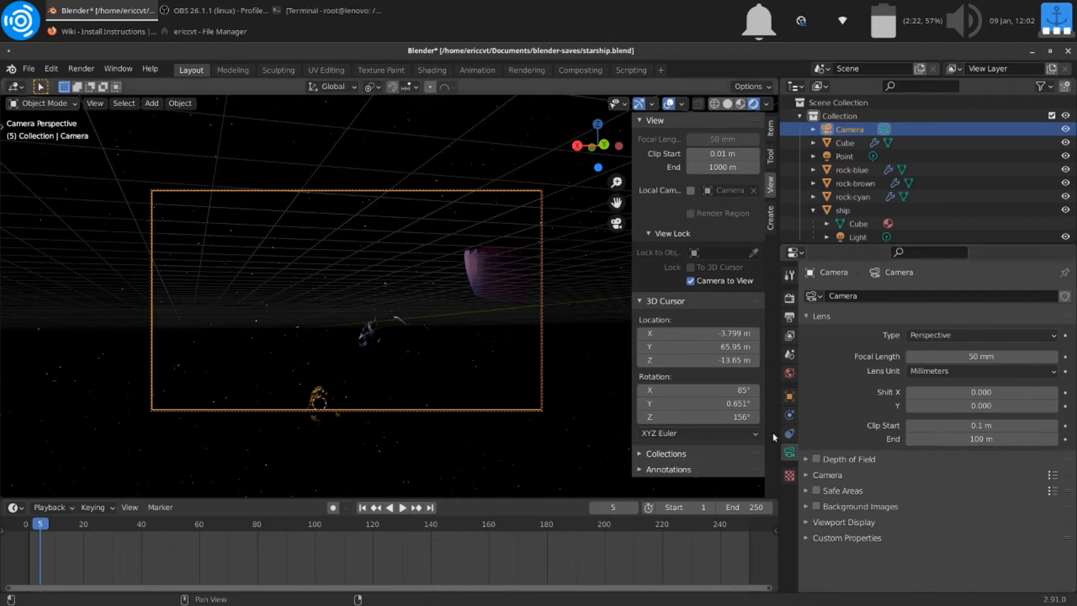
{"action": "left_click", "coordinate": [943, 439]}
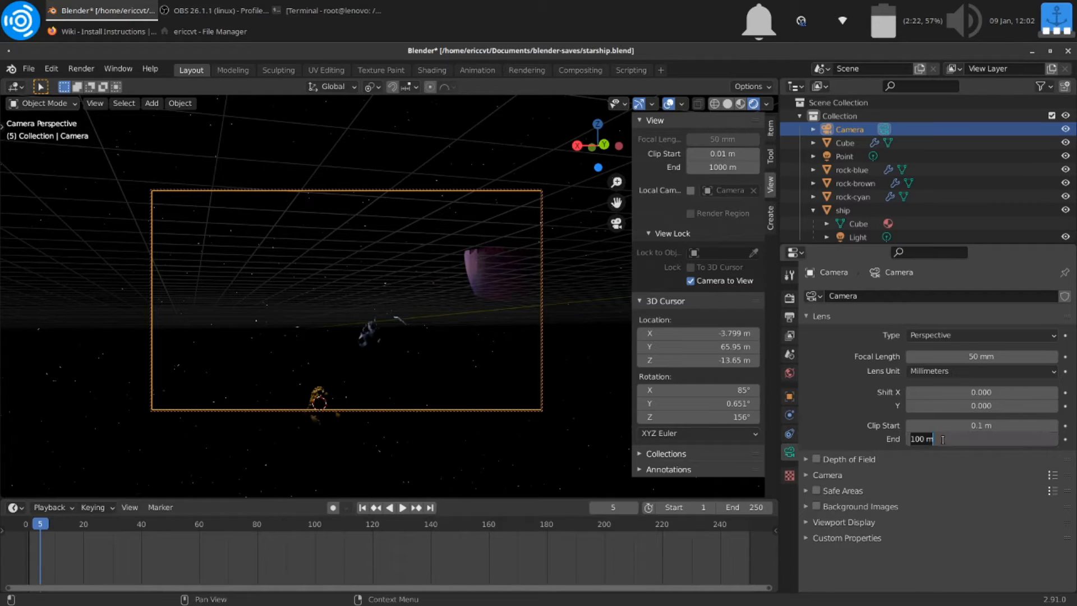
{"action": "type", "text": "200"}
{"action": "key", "text": "Return"}
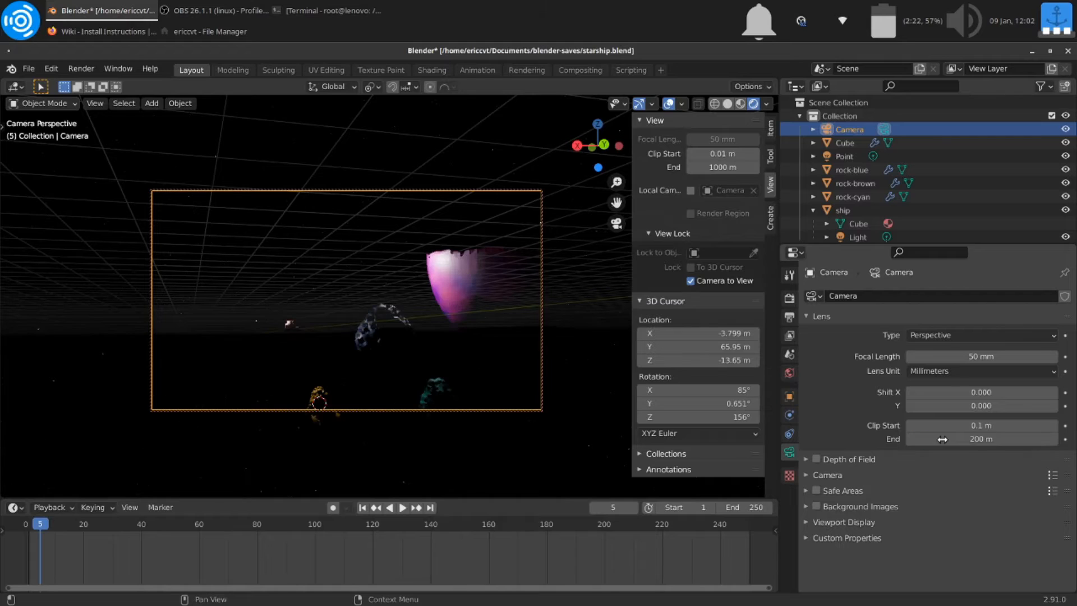
{"action": "left_click", "coordinate": [943, 439]}
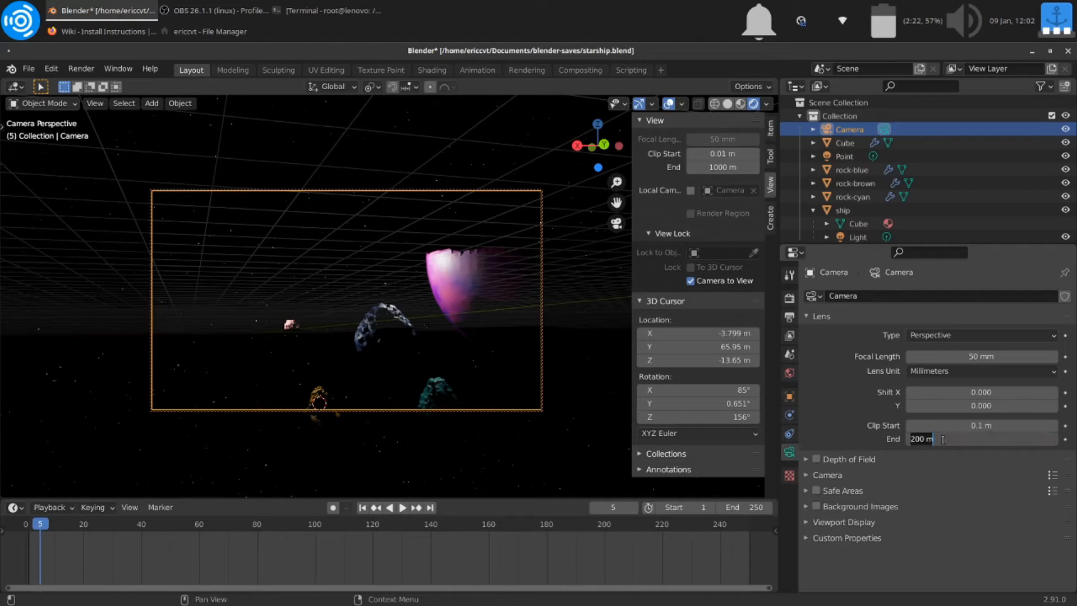
{"action": "type", "text": "11"}
{"action": "key", "text": "BackSpace"}
{"action": "type", "text": "00"}
{"action": "key", "text": "Return"}
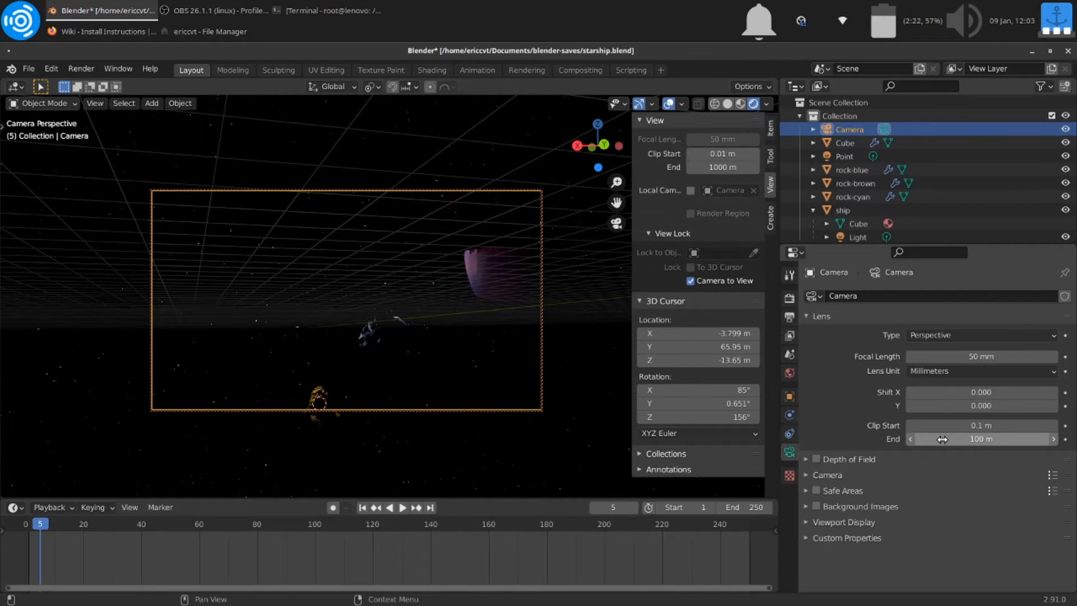
{"action": "left_click", "coordinate": [942, 440]}
{"action": "type", "text": "200"}
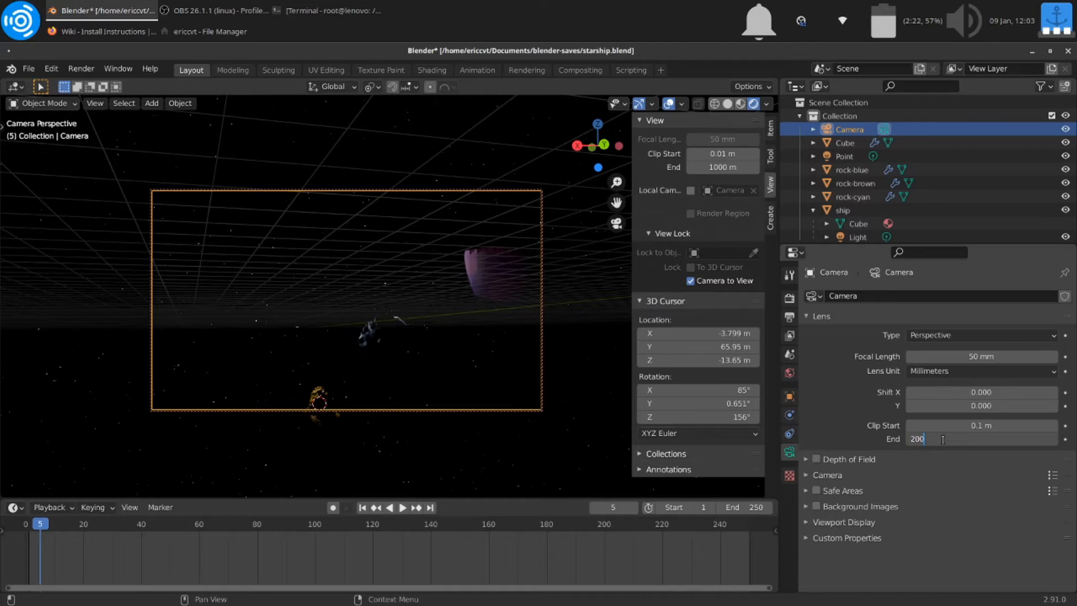
{"action": "key", "text": "Return"}
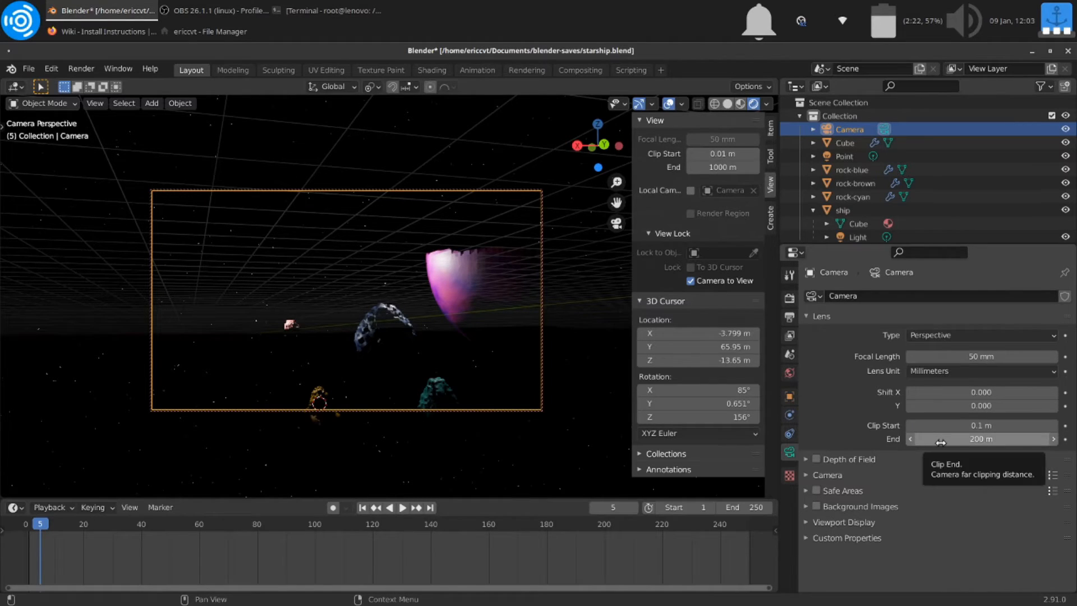
Set the camera's Clip End distance to 100 m
{"action": "left_click", "coordinate": [943, 443]}
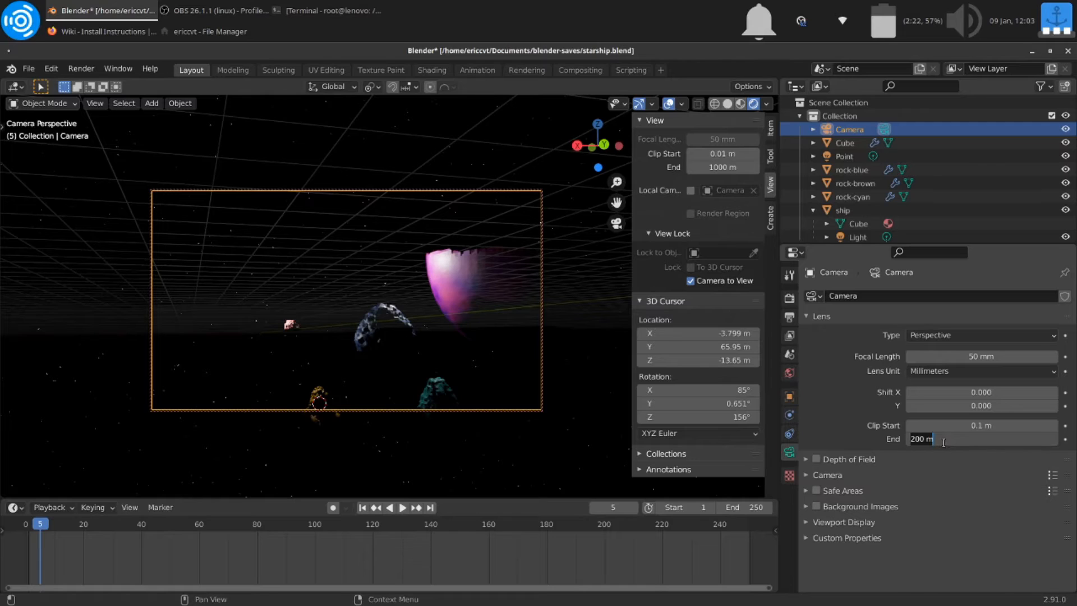
{"action": "type", "text": "100"}
{"action": "key", "text": "Return"}
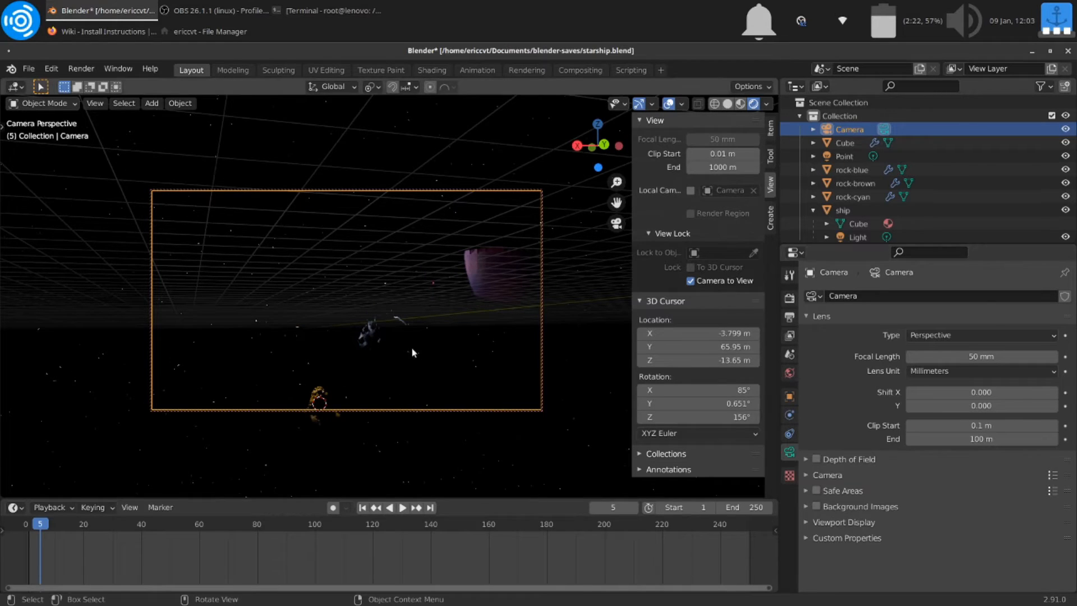
{"action": "left_click", "coordinate": [392, 354]}
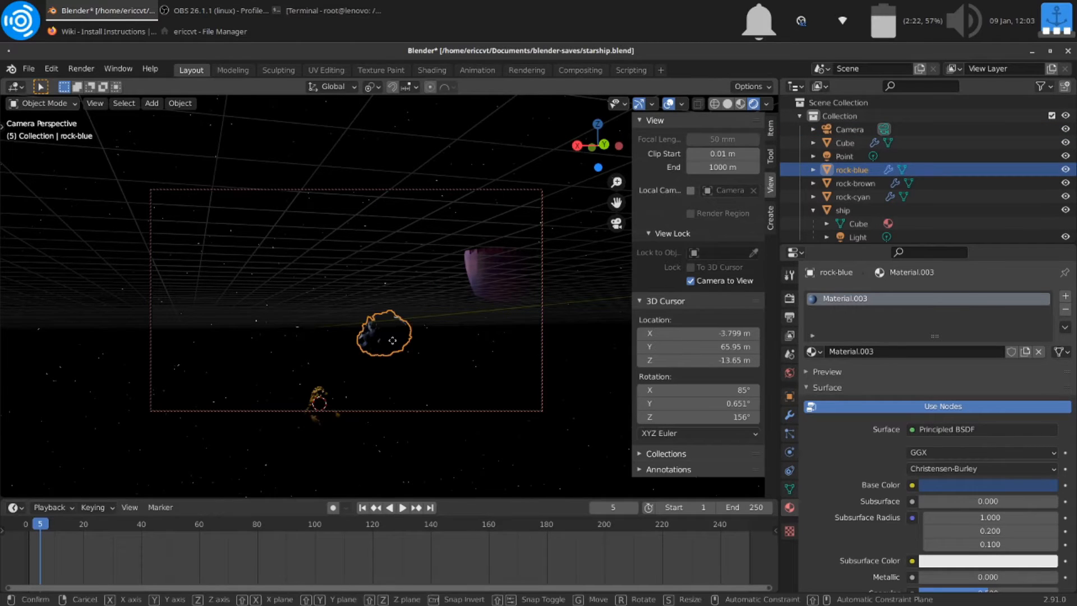
{"action": "key", "text": "g"}
{"action": "key", "text": "y"}
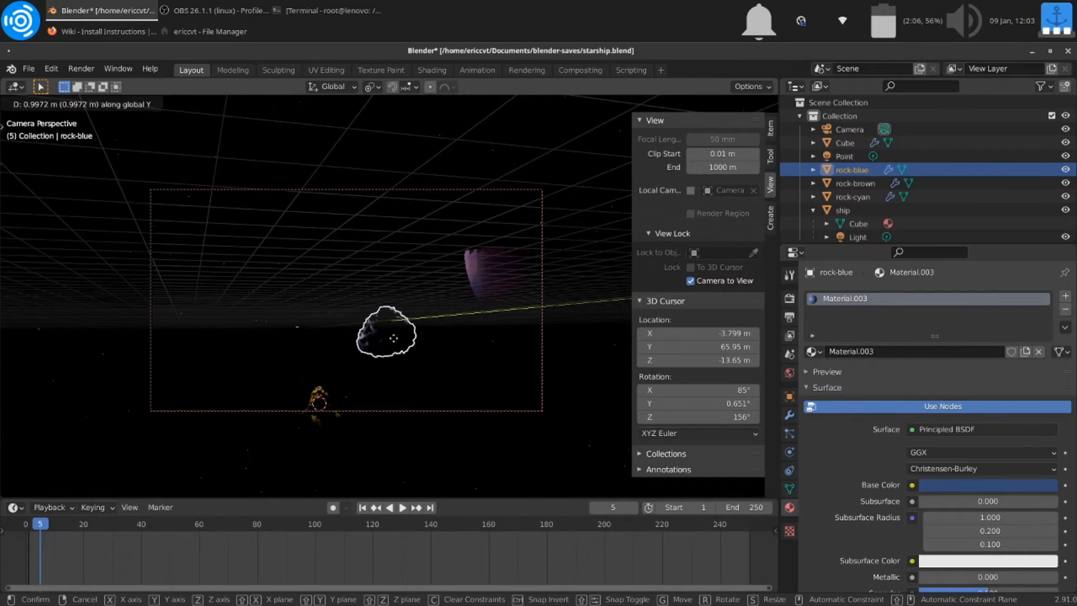
{"action": "left_click", "coordinate": [389, 336]}
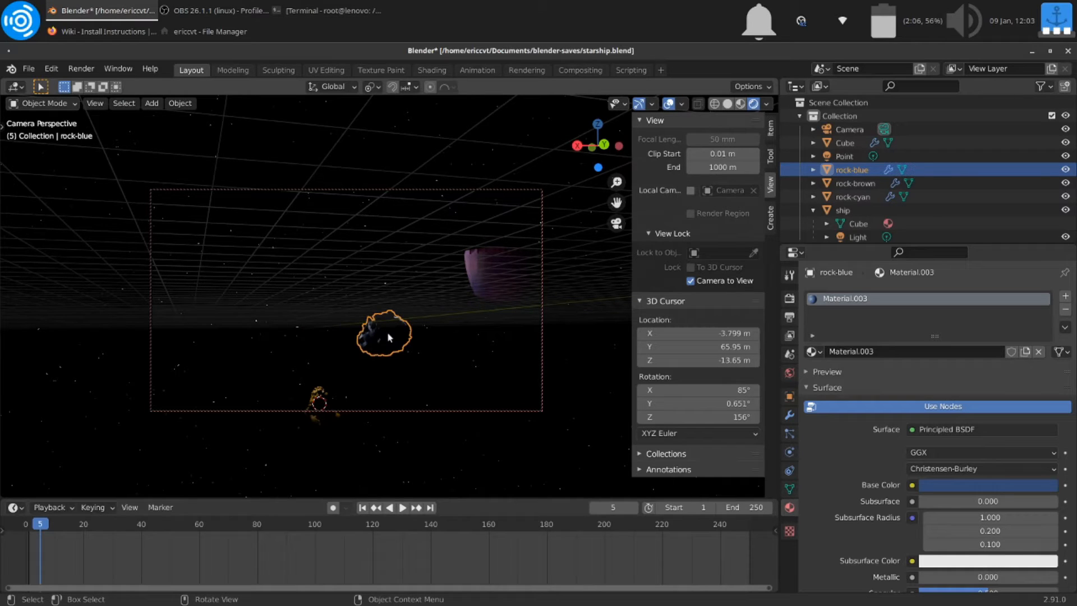
Switch to the top view and frame the camera, selecting it from the scene's object list
{"action": "key", "text": "grave"}
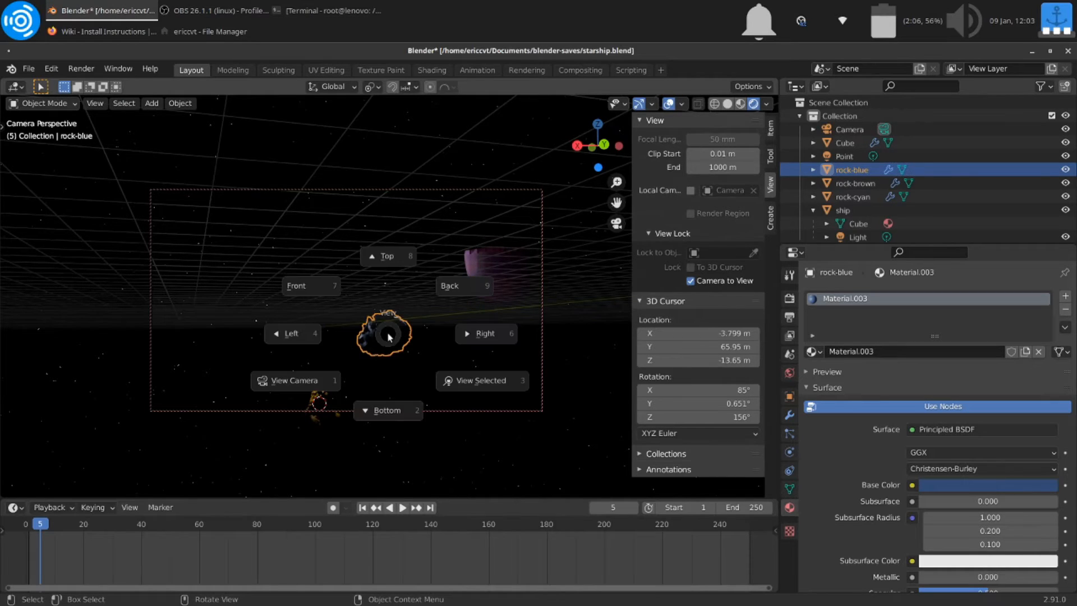
{"action": "left_click", "coordinate": [388, 265]}
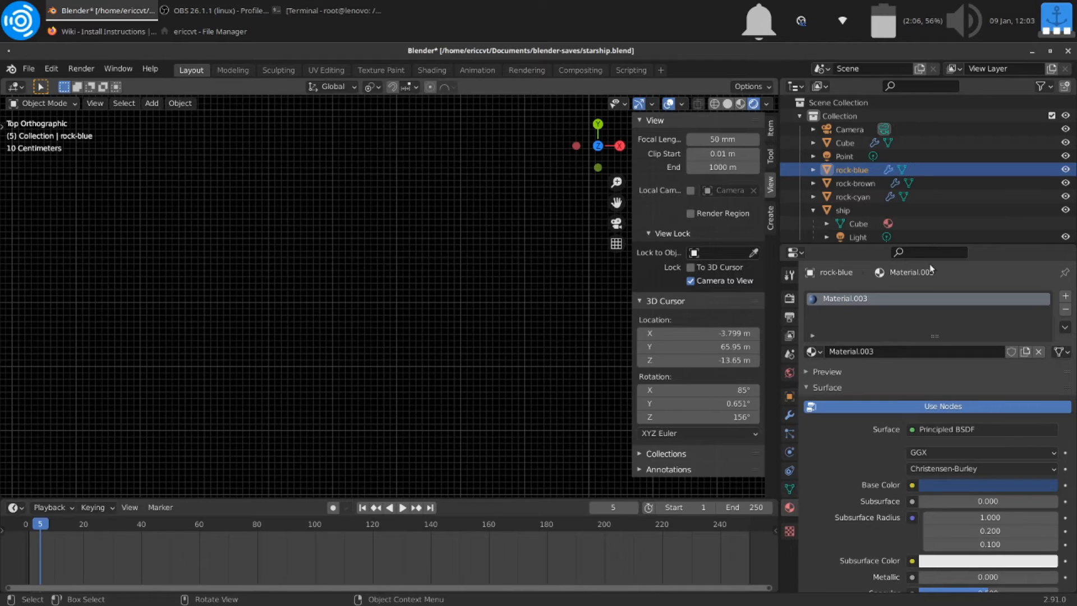
{"action": "left_click", "coordinate": [862, 132]}
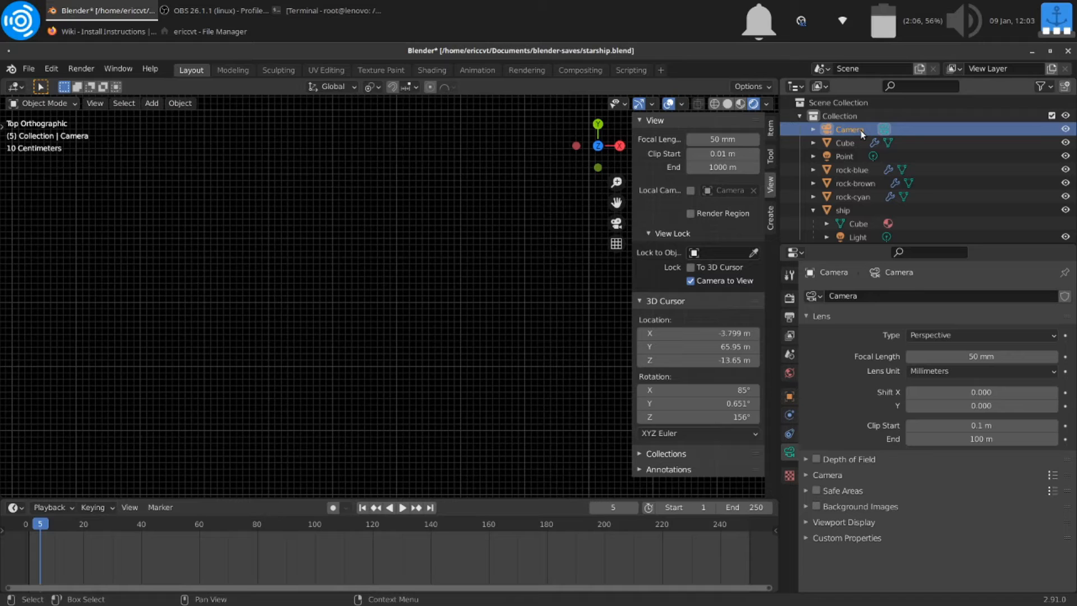
{"action": "key", "text": "KP_Decimal"}
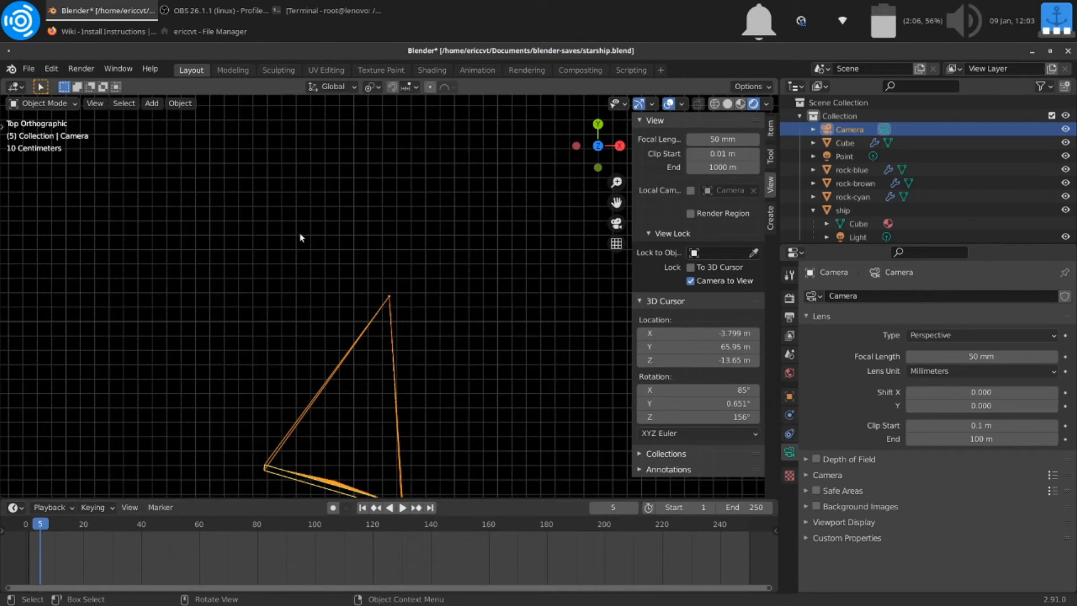
Examine the area around the camera from above at several zoom levels, looking for its relation to the scene
{"action": "scroll", "coordinate": [299, 238], "scroll_direction": "down", "scroll_amount": 8}
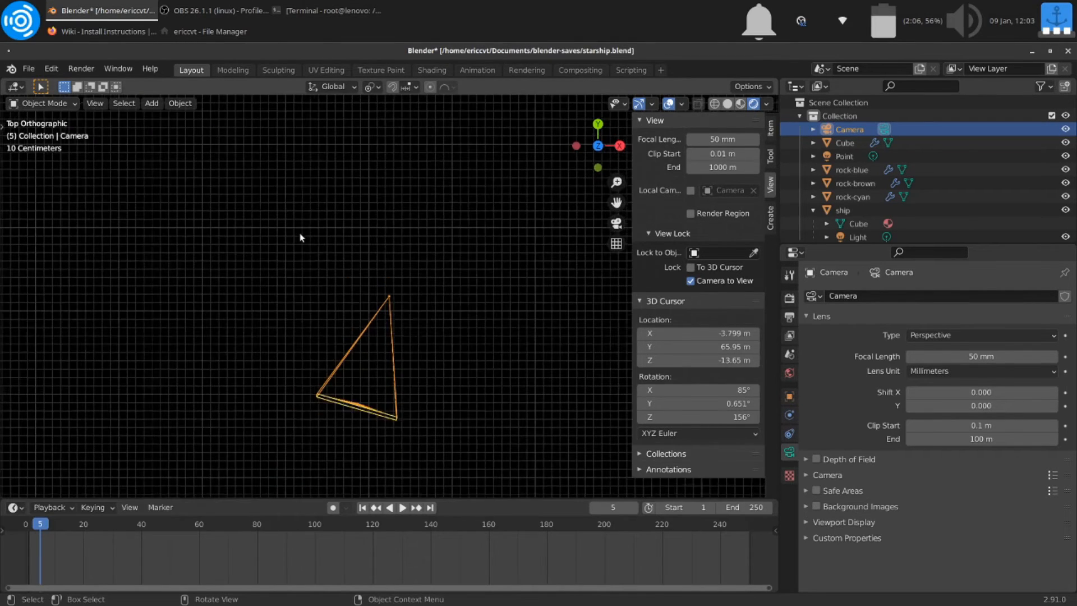
{"action": "scroll", "coordinate": [300, 237], "scroll_direction": "down", "scroll_amount": 6}
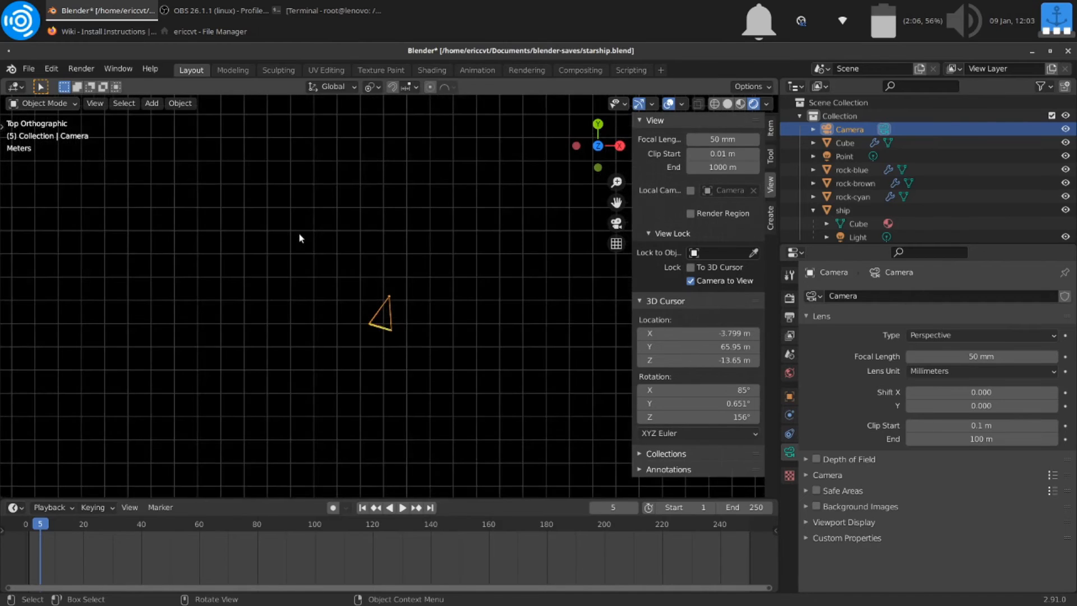
{"action": "scroll", "coordinate": [298, 234], "scroll_direction": "down", "scroll_amount": 2}
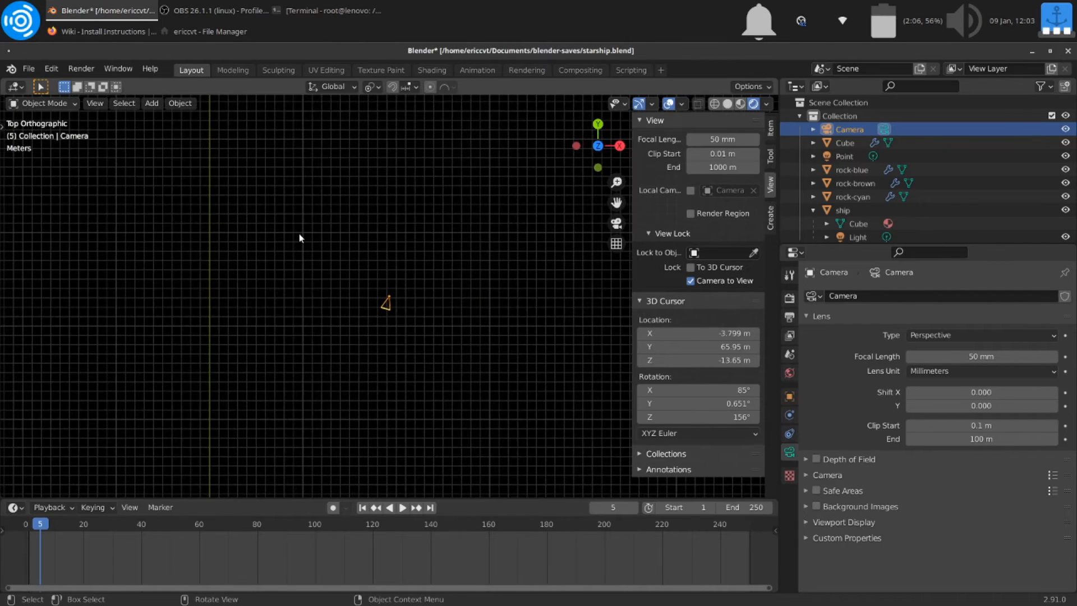
{"action": "middle_click_drag", "start_coordinate": [298, 234], "coordinate": [329, 189], "text": "shift"}
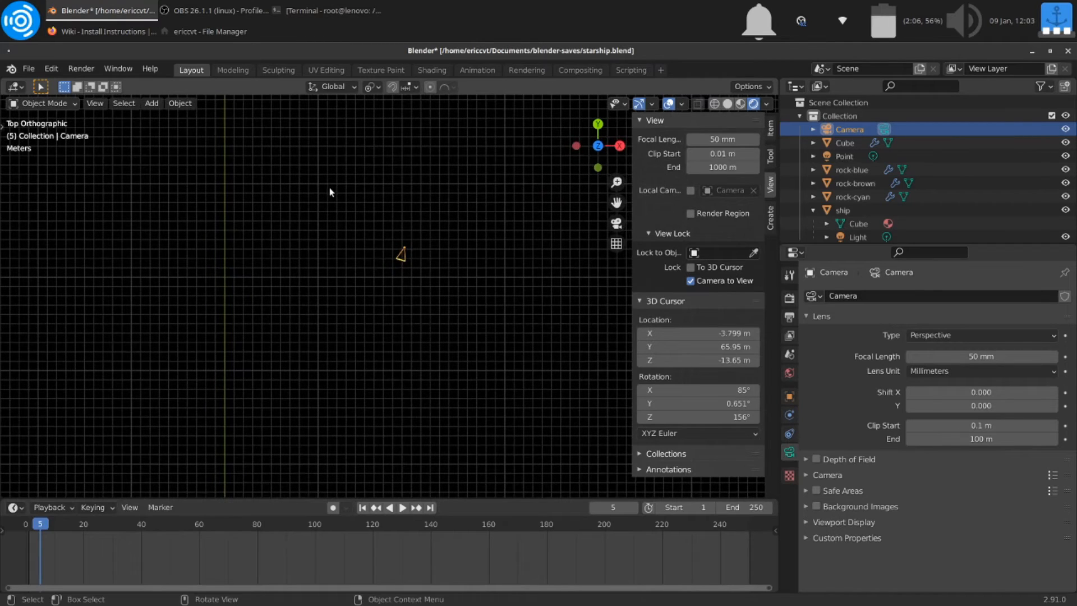
{"action": "scroll", "coordinate": [329, 189], "scroll_direction": "up", "scroll_amount": 1}
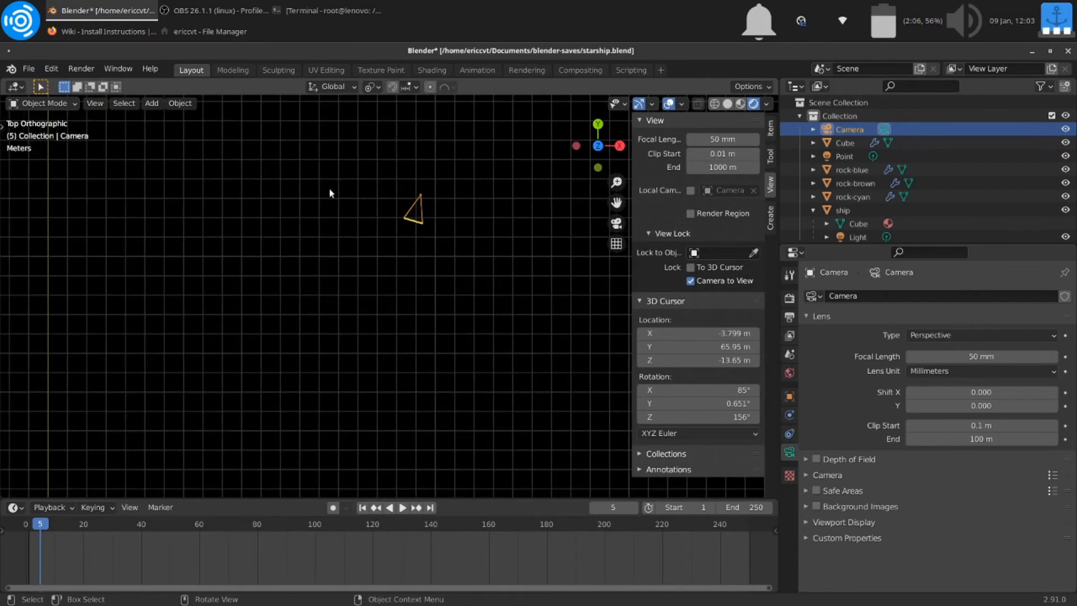
{"action": "scroll", "coordinate": [329, 193], "scroll_direction": "down", "scroll_amount": 2}
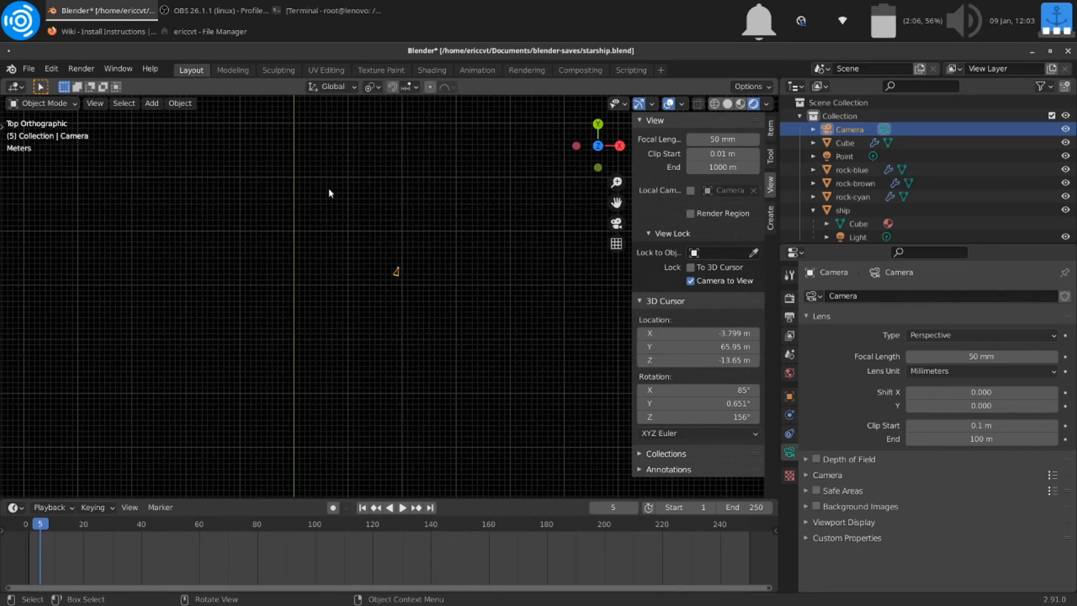
{"action": "scroll", "coordinate": [328, 193], "scroll_direction": "down", "scroll_amount": 2}
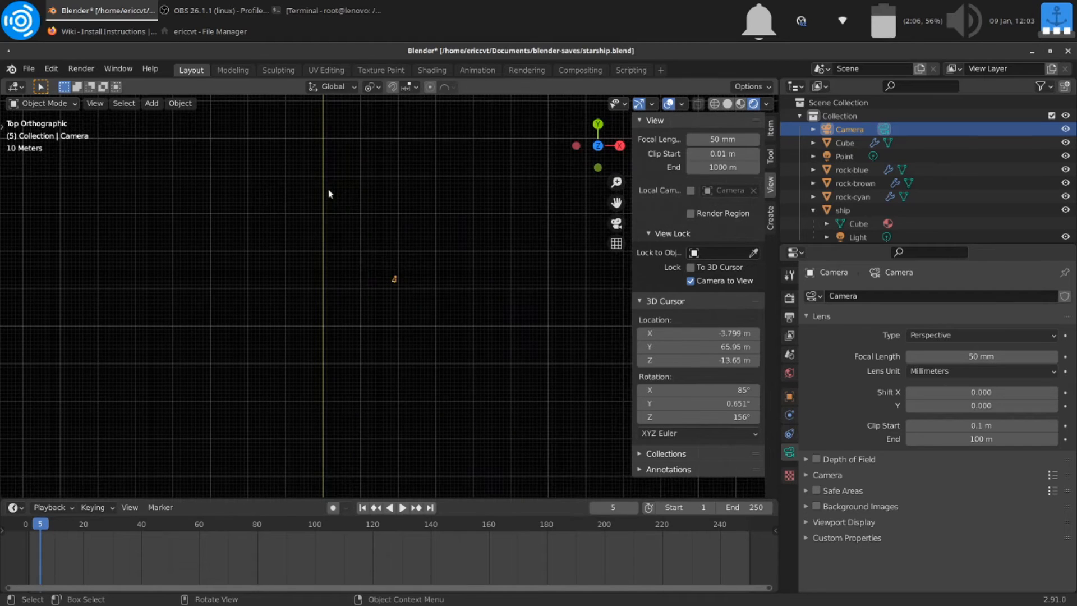
{"action": "scroll", "coordinate": [329, 193], "scroll_direction": "up", "scroll_amount": 3}
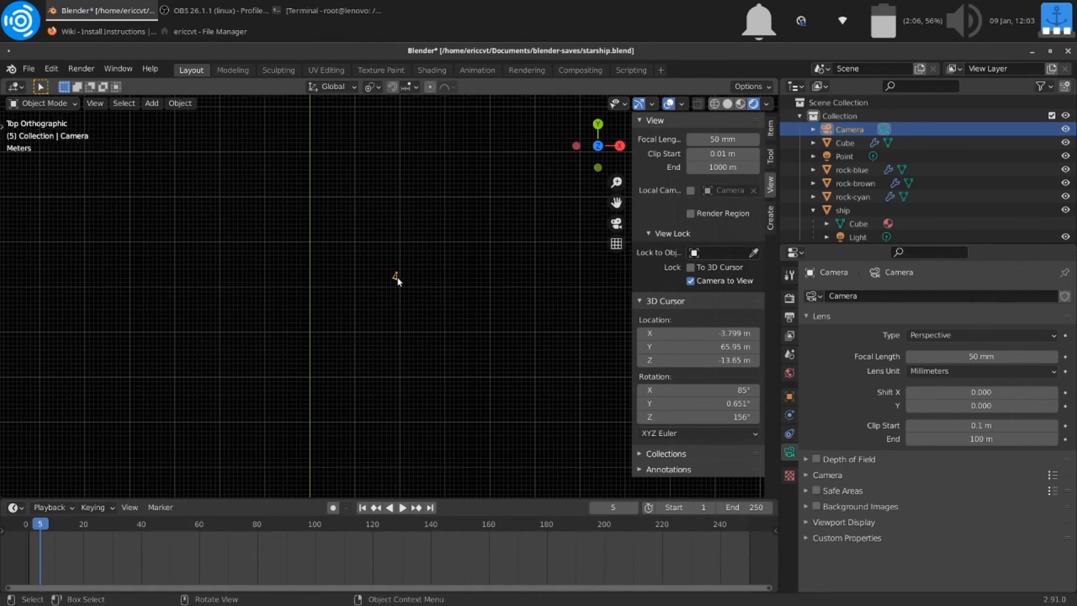
Frame the camera in an angled perspective view and move it slightly downward, away from the cyan rock
{"action": "key", "text": "KP_Decimal"}
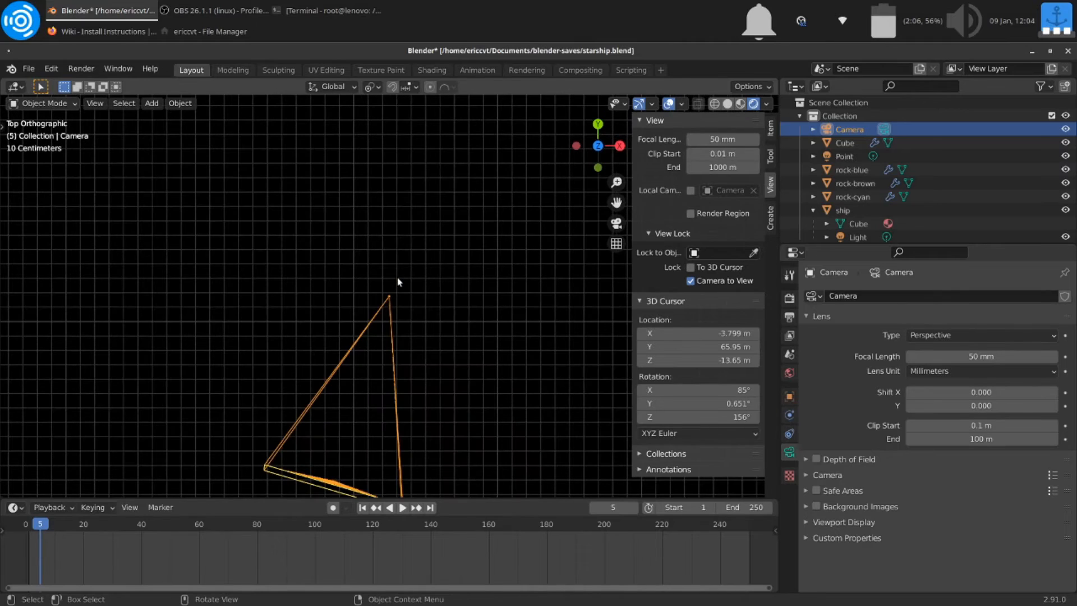
{"action": "middle_click_drag", "start_coordinate": [392, 261], "coordinate": [205, 169]}
{"action": "key", "text": "g"}
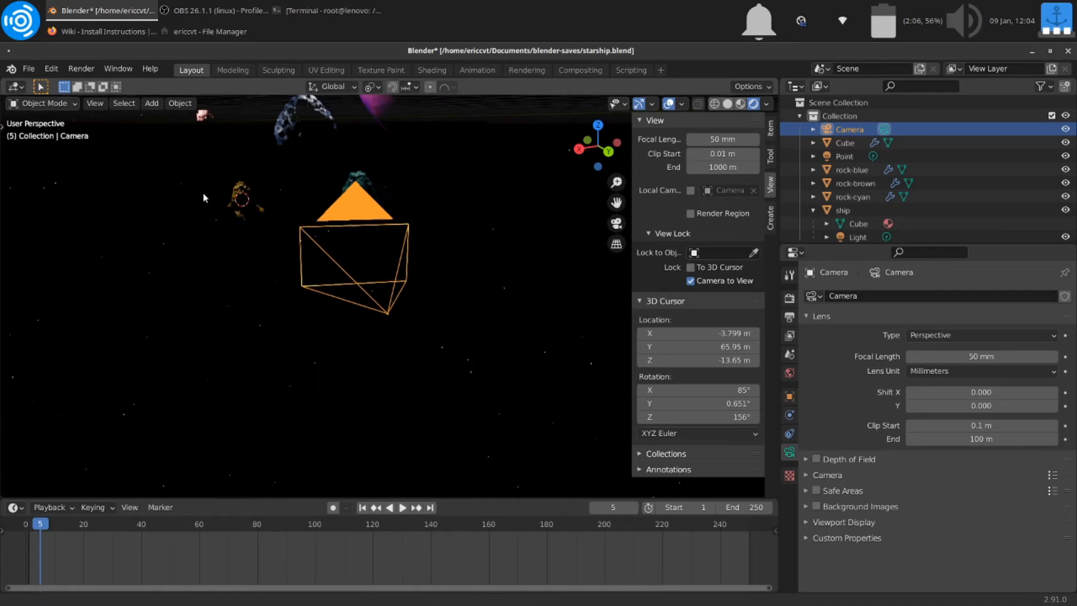
{"action": "left_click", "coordinate": [213, 224]}
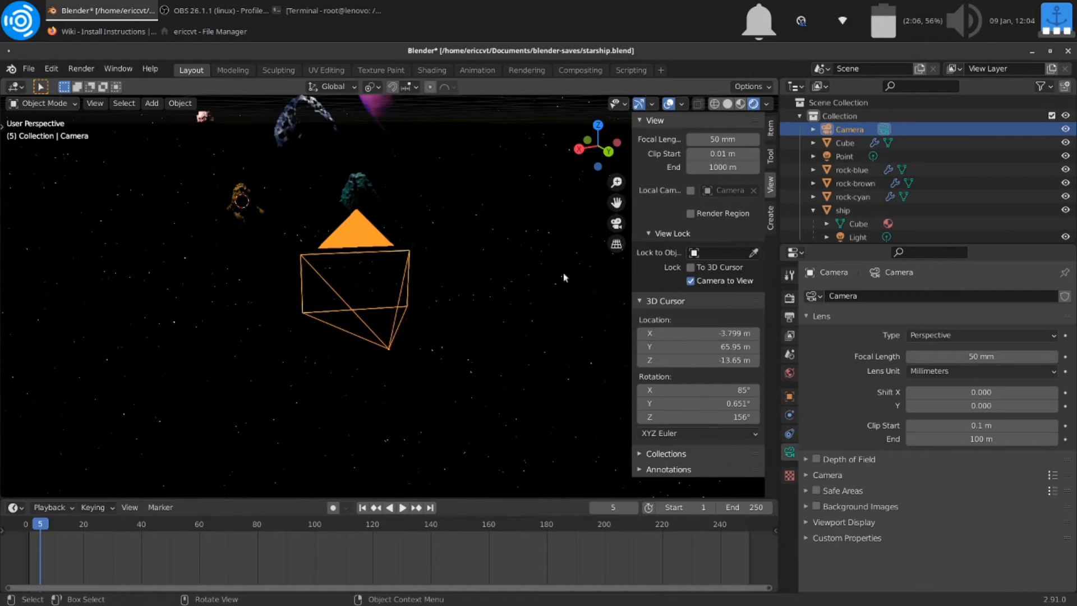
Show the camera's Limits in its Viewport Display settings and view the camera from the top
{"action": "left_click", "coordinate": [855, 522]}
{"action": "scroll", "coordinate": [856, 523], "scroll_direction": "down", "scroll_amount": 2}
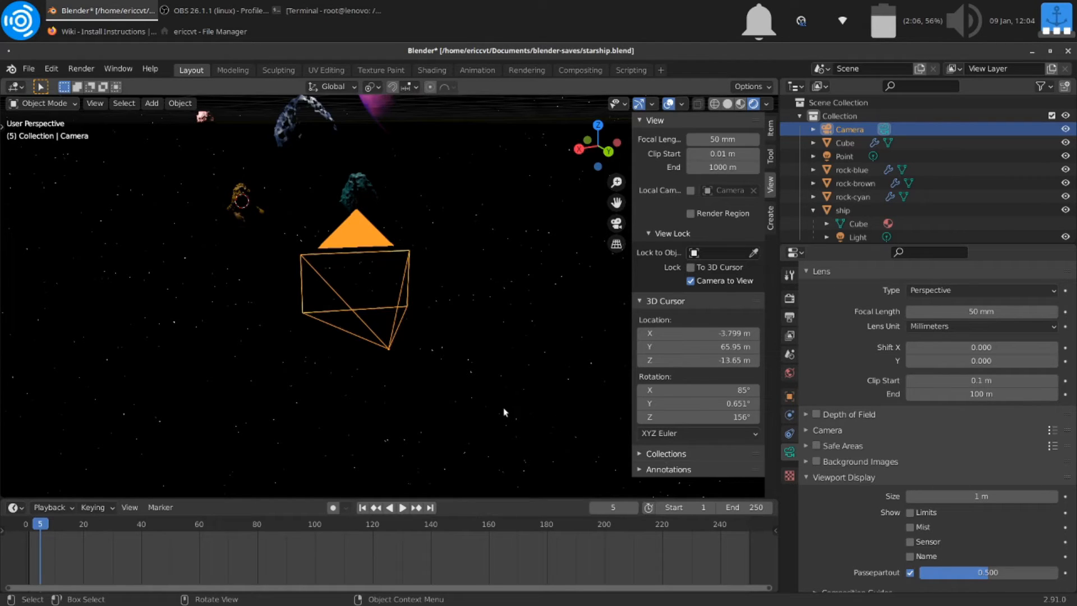
{"action": "key", "text": "grave"}
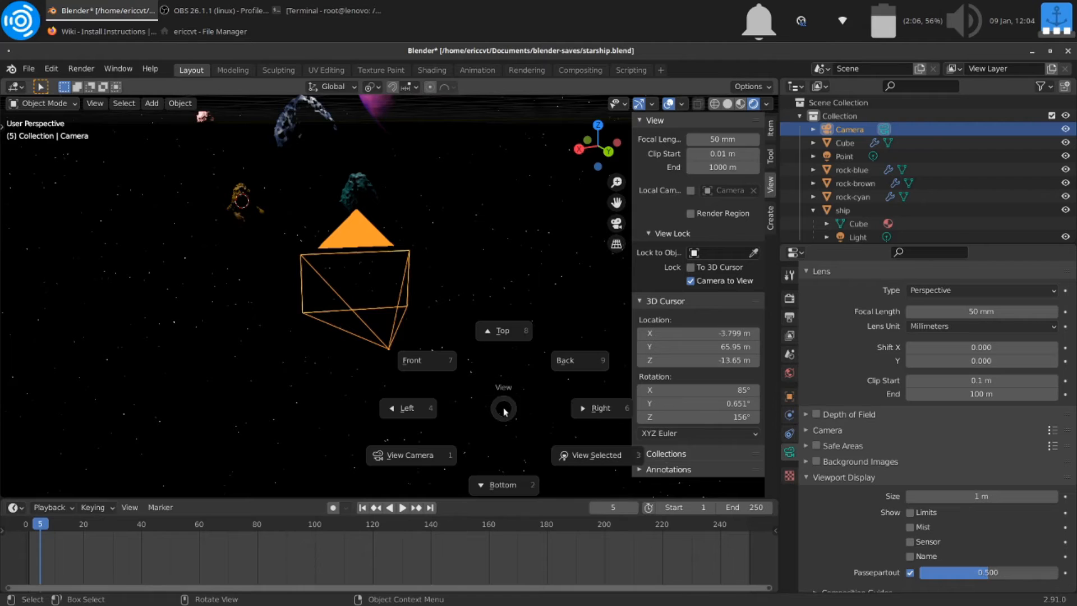
{"action": "left_click", "coordinate": [505, 334]}
{"action": "scroll", "coordinate": [505, 334], "scroll_direction": "down", "scroll_amount": 5}
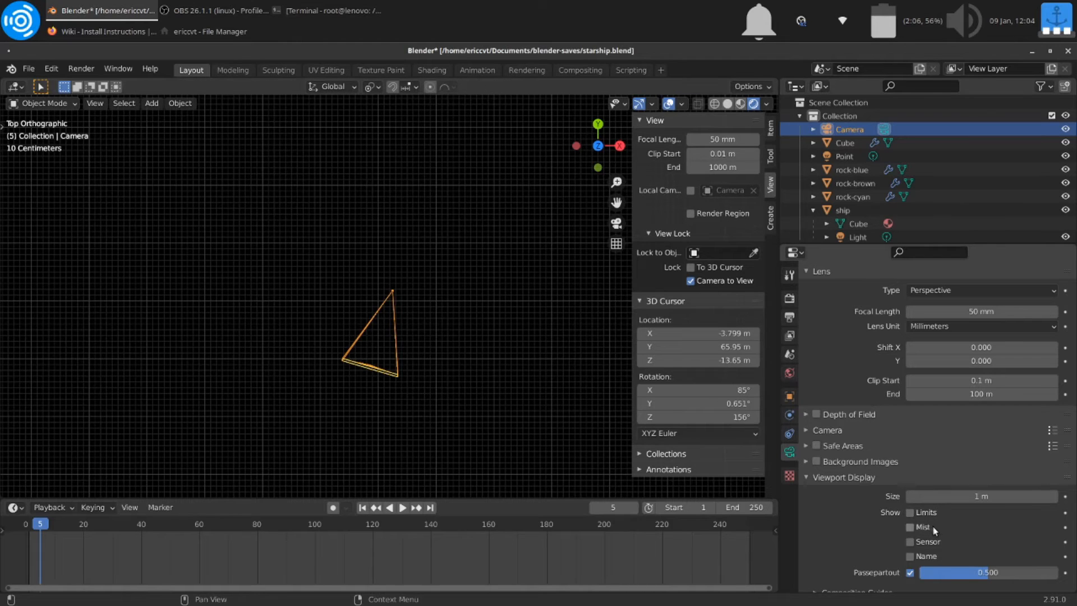
{"action": "left_click", "coordinate": [911, 513]}
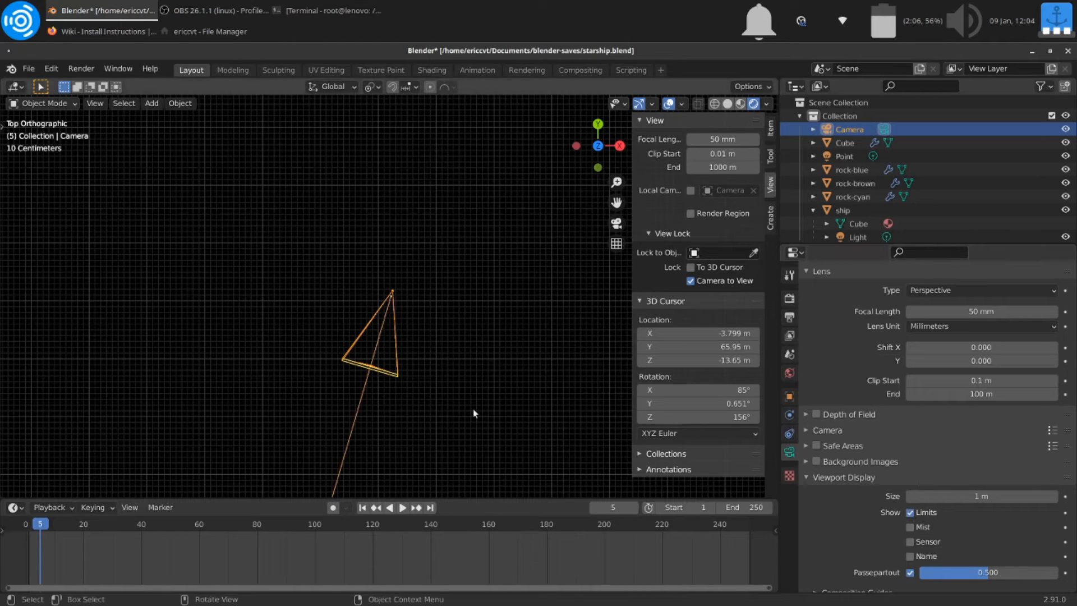
Examine the camera's limit line and its cross marker from above
{"action": "scroll", "coordinate": [473, 413], "scroll_direction": "down", "scroll_amount": 2}
{"action": "scroll", "coordinate": [474, 409], "scroll_direction": "down", "scroll_amount": 1}
{"action": "middle_click_drag", "start_coordinate": [473, 410], "coordinate": [499, 338], "text": "shift"}
{"action": "scroll", "coordinate": [498, 338], "scroll_direction": "down", "scroll_amount": 1}
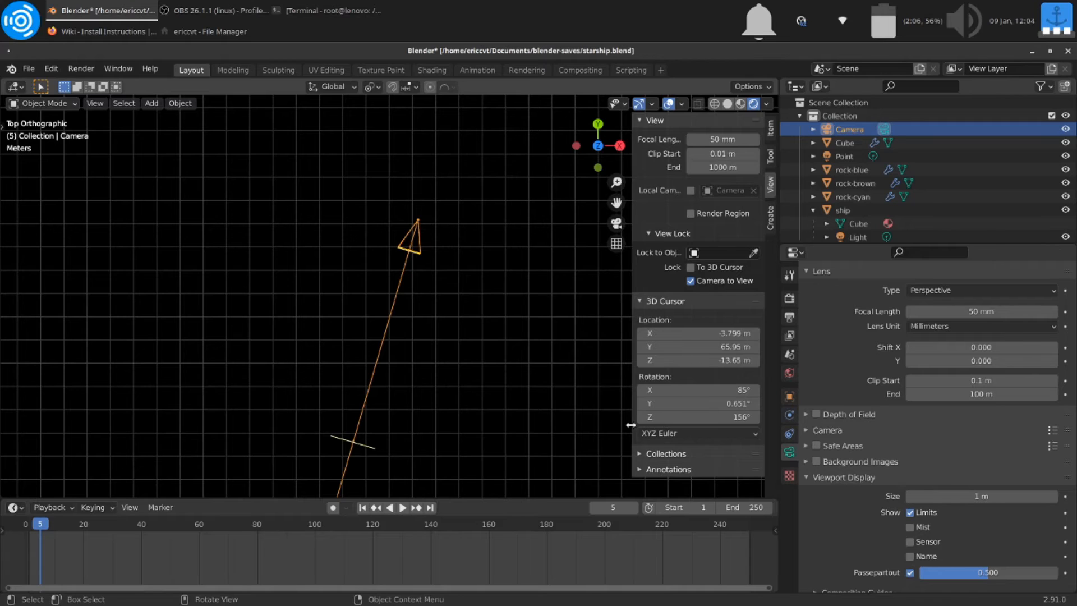
{"action": "scroll", "coordinate": [630, 425], "scroll_direction": "down", "scroll_amount": 1}
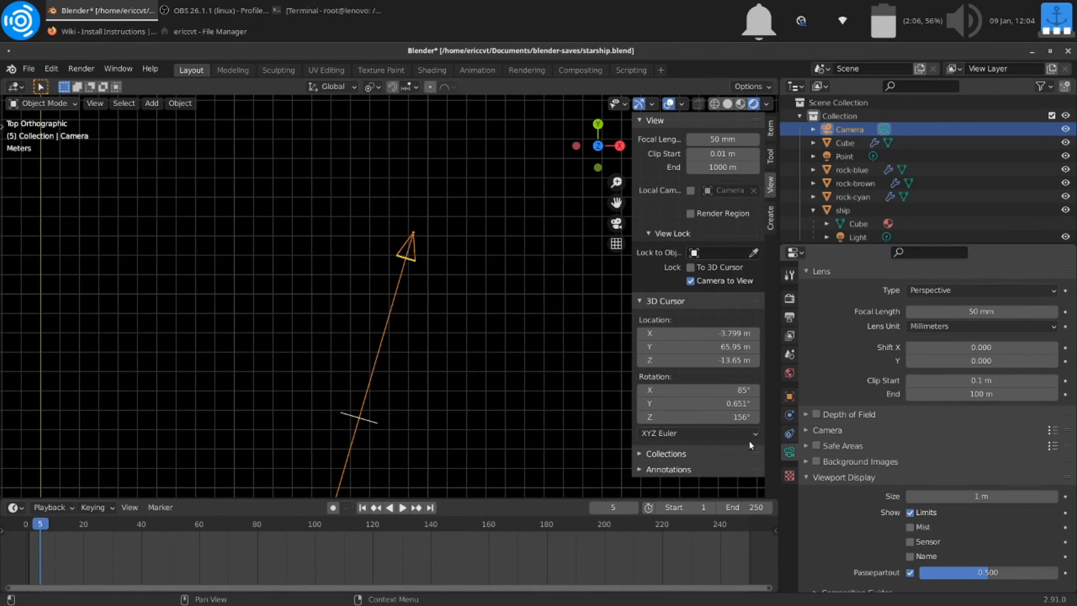
{"action": "scroll", "coordinate": [489, 418], "scroll_direction": "down", "scroll_amount": 2}
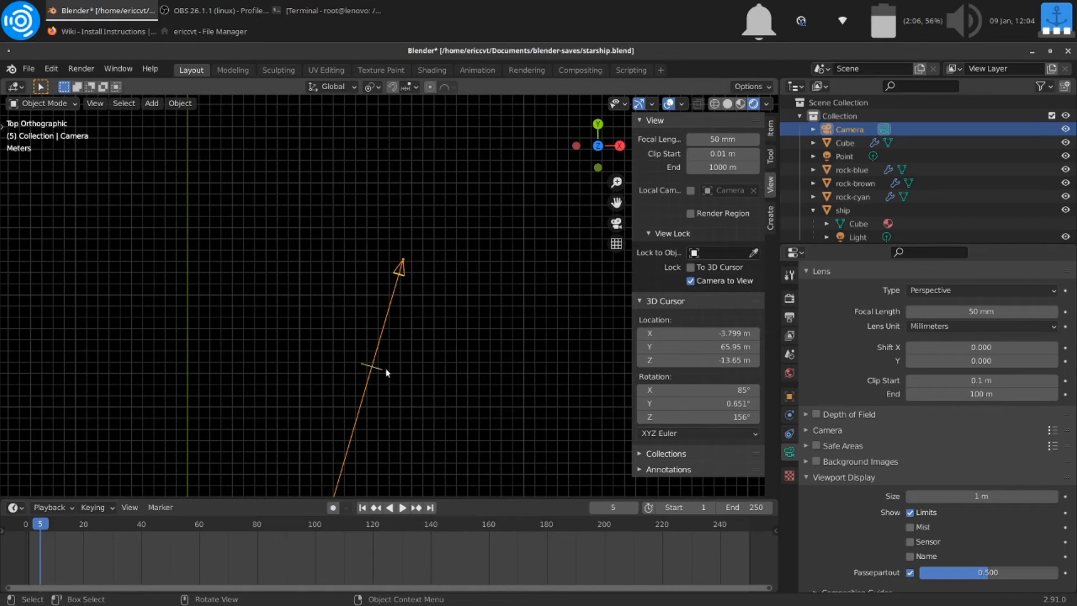
{"action": "scroll", "coordinate": [386, 369], "scroll_direction": "up", "scroll_amount": 1}
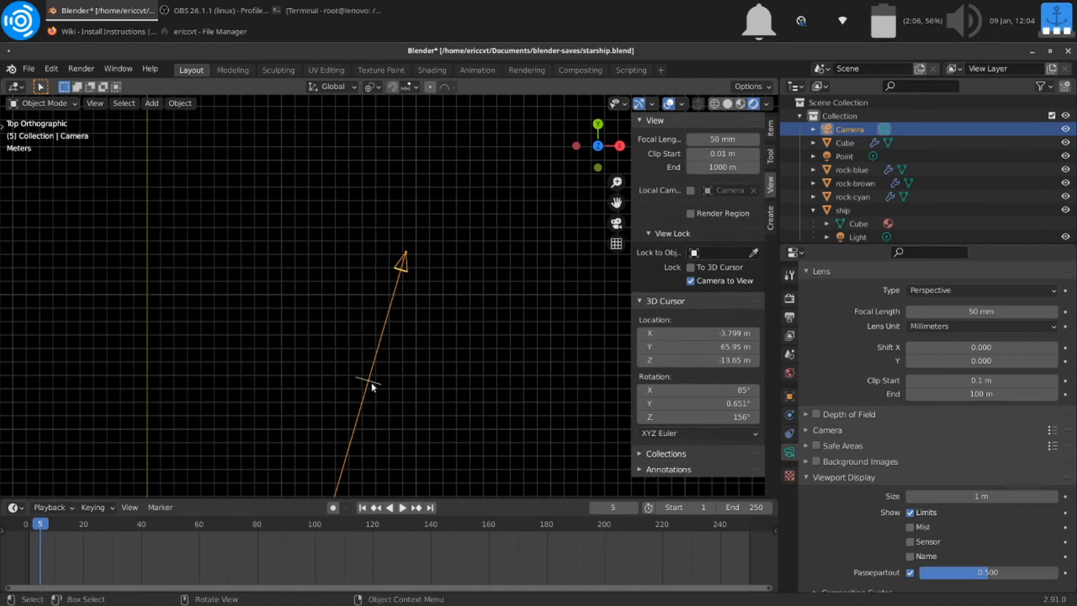
{"action": "scroll", "coordinate": [372, 381], "scroll_direction": "up", "scroll_amount": 2}
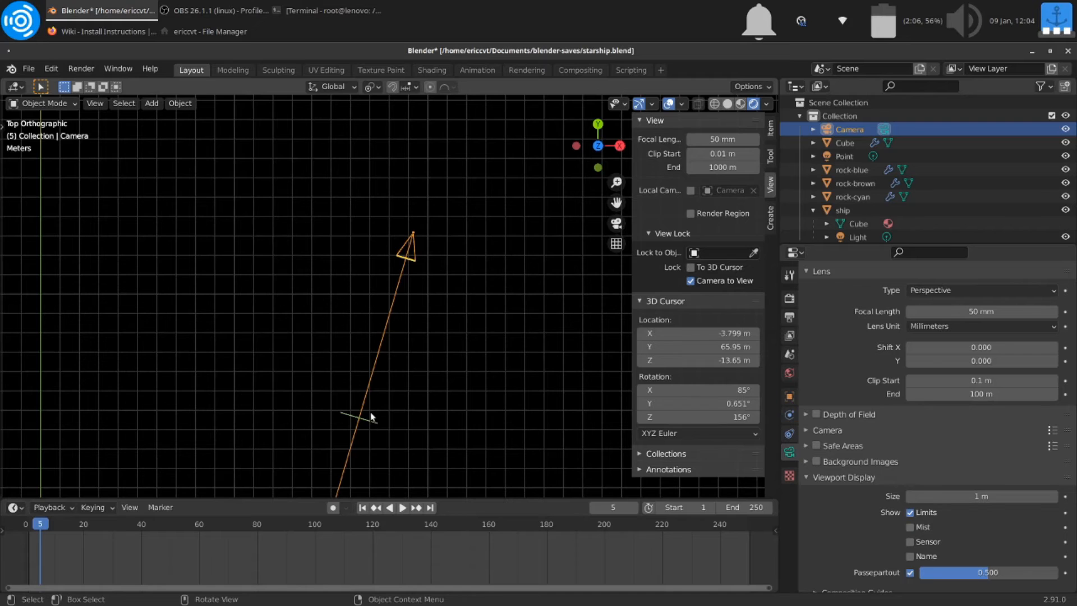
{"action": "scroll", "coordinate": [371, 409], "scroll_direction": "down", "scroll_amount": 2}
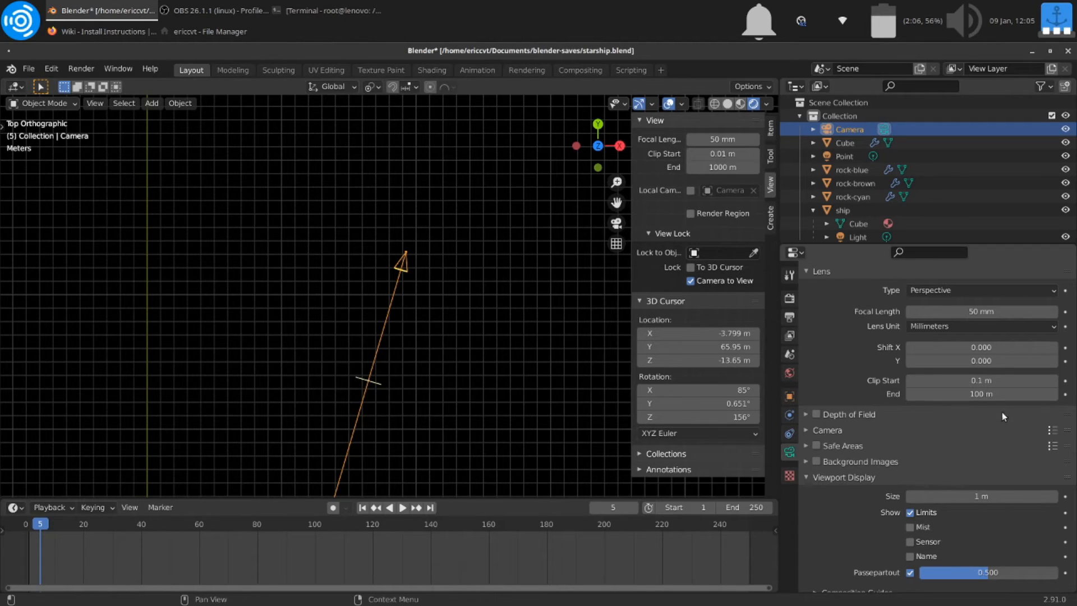
Set the camera's Clip End to 200 m and compare the limit line's reach with the rocks and planet
{"action": "left_click", "coordinate": [984, 393]}
{"action": "type", "text": "200"}
{"action": "key", "text": "Return"}
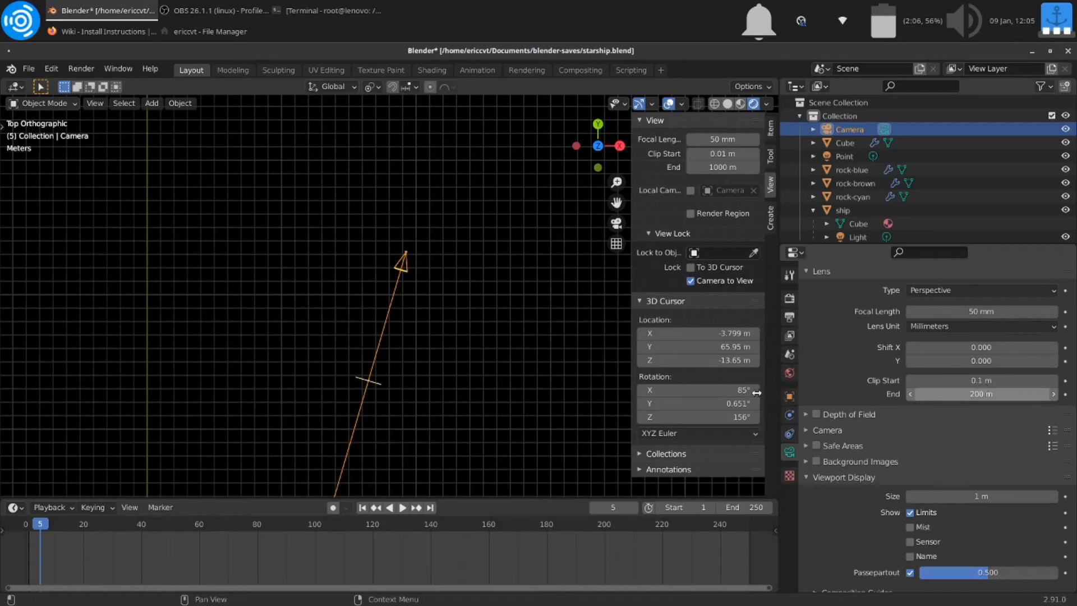
{"action": "scroll", "coordinate": [553, 390], "scroll_direction": "down", "scroll_amount": 2}
{"action": "scroll", "coordinate": [550, 389], "scroll_direction": "down", "scroll_amount": 3}
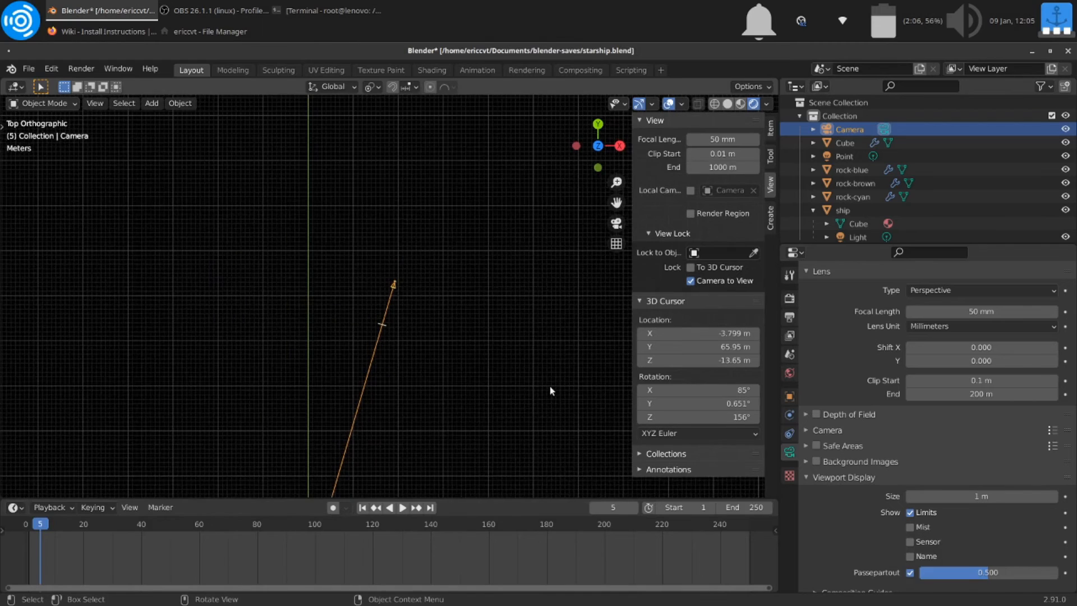
{"action": "middle_click_drag", "start_coordinate": [541, 386], "coordinate": [563, 291], "text": "shift"}
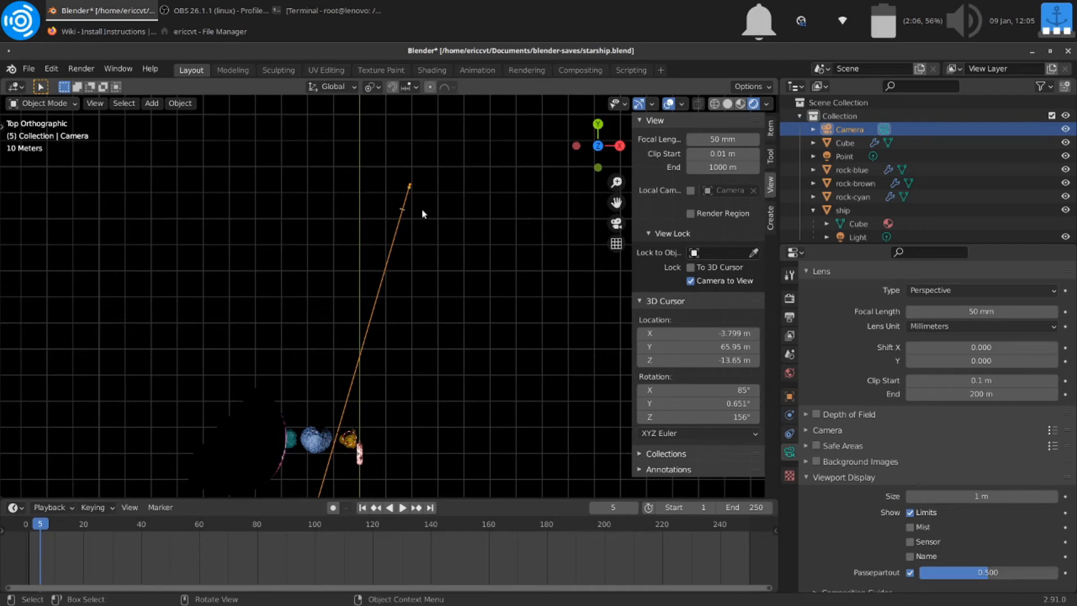
{"action": "scroll", "coordinate": [423, 211], "scroll_direction": "up", "scroll_amount": 3}
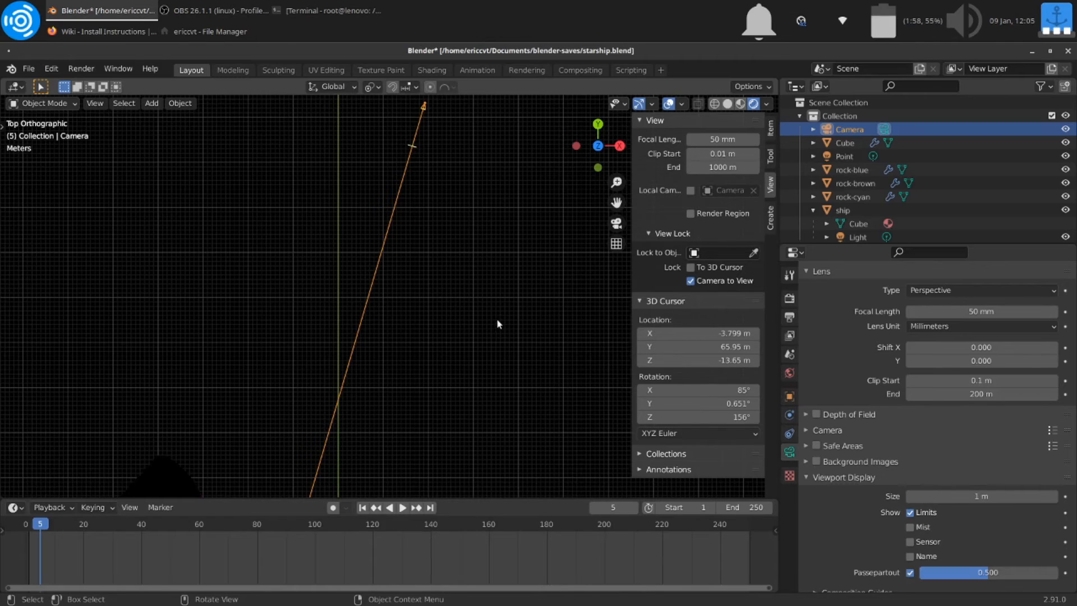
{"action": "scroll", "coordinate": [498, 323], "scroll_direction": "down", "scroll_amount": 2}
{"action": "scroll", "coordinate": [497, 324], "scroll_direction": "down", "scroll_amount": 1}
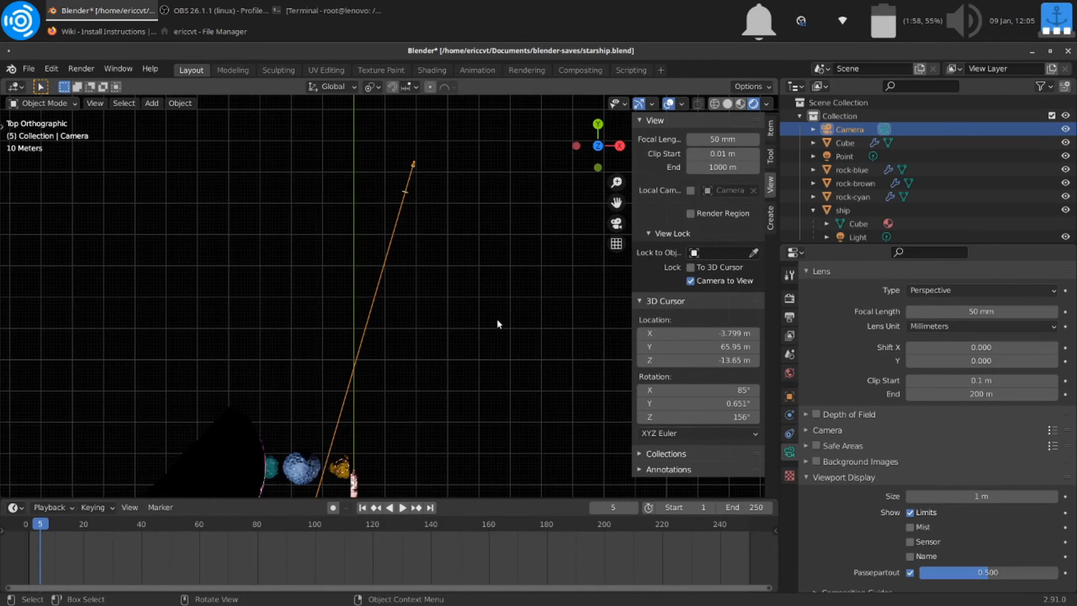
Set the camera's Clip End to 10 m to compare the shorter limit line
{"action": "left_click", "coordinate": [986, 395]}
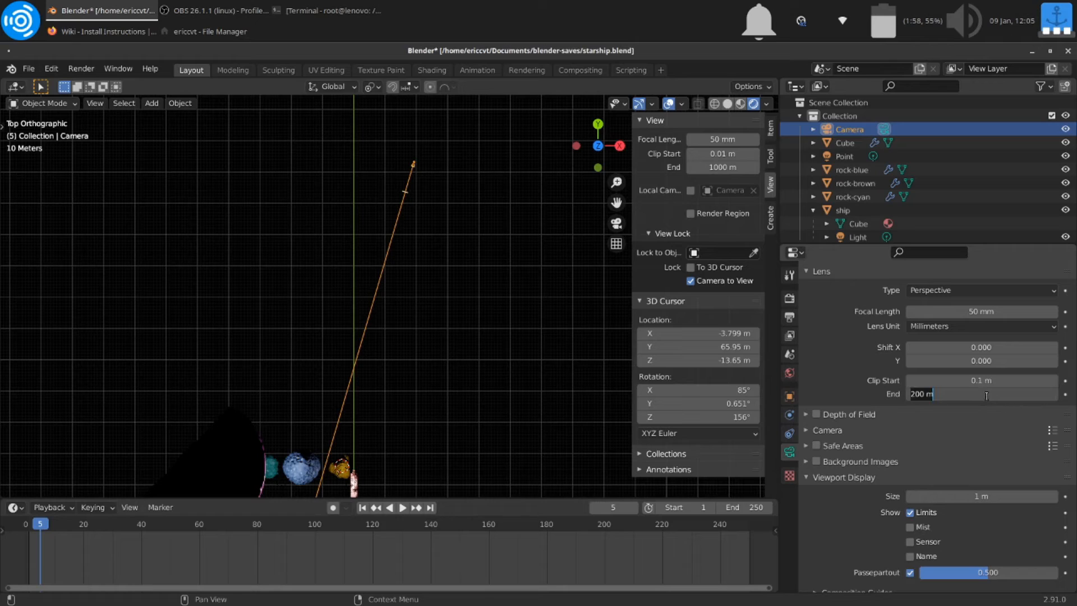
{"action": "type", "text": "11"}
{"action": "key", "text": "BackSpace"}
{"action": "type", "text": "0"}
{"action": "key", "text": "Return"}
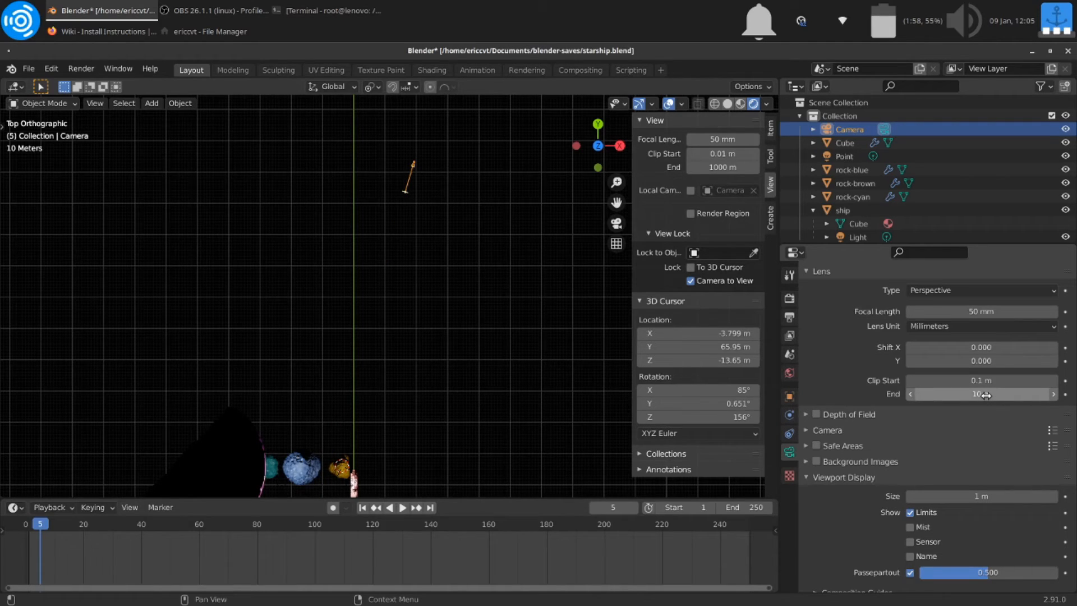
Set the camera's Clip End to 100 m and inspect where the limit line ends relative to the rocks
{"action": "left_click", "coordinate": [986, 395]}
{"action": "type", "text": "100"}
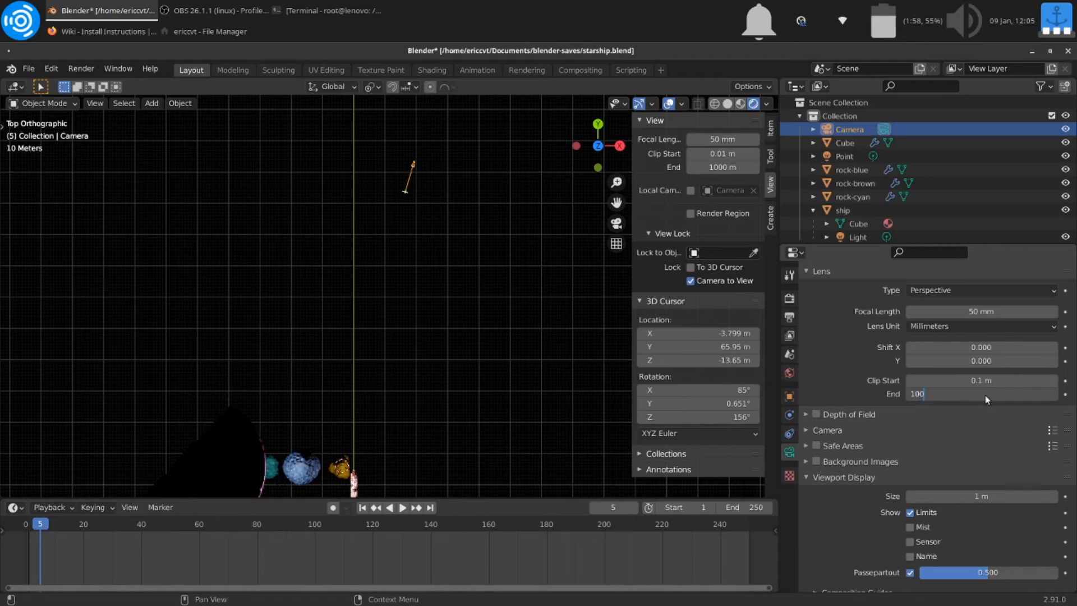
{"action": "key", "text": "Return"}
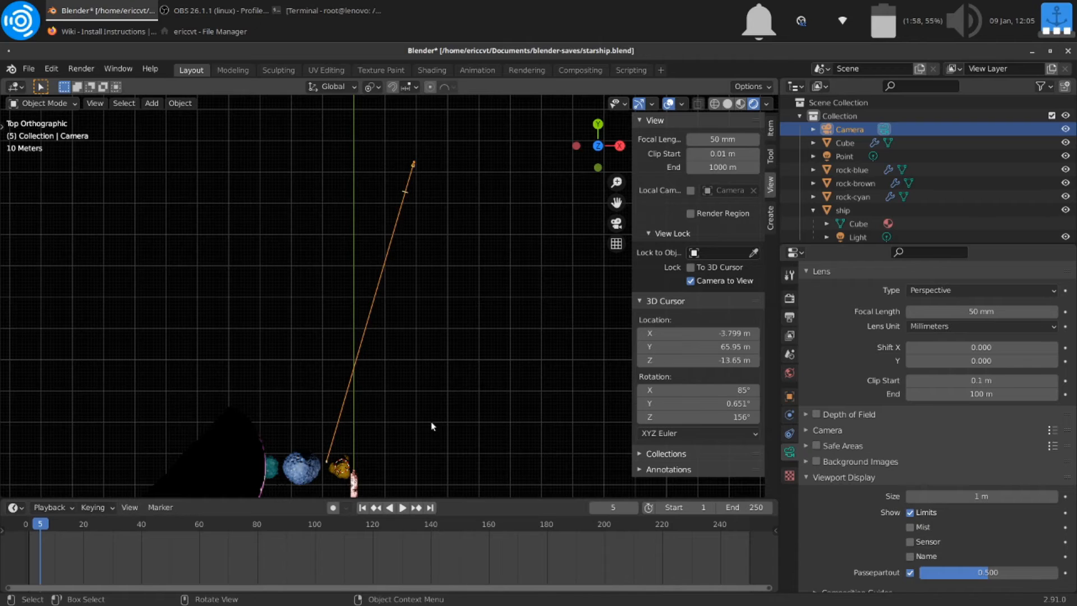
{"action": "middle_click_drag", "start_coordinate": [432, 425], "coordinate": [508, 290], "text": "shift"}
{"action": "scroll", "coordinate": [432, 384], "scroll_direction": "up", "scroll_amount": 3}
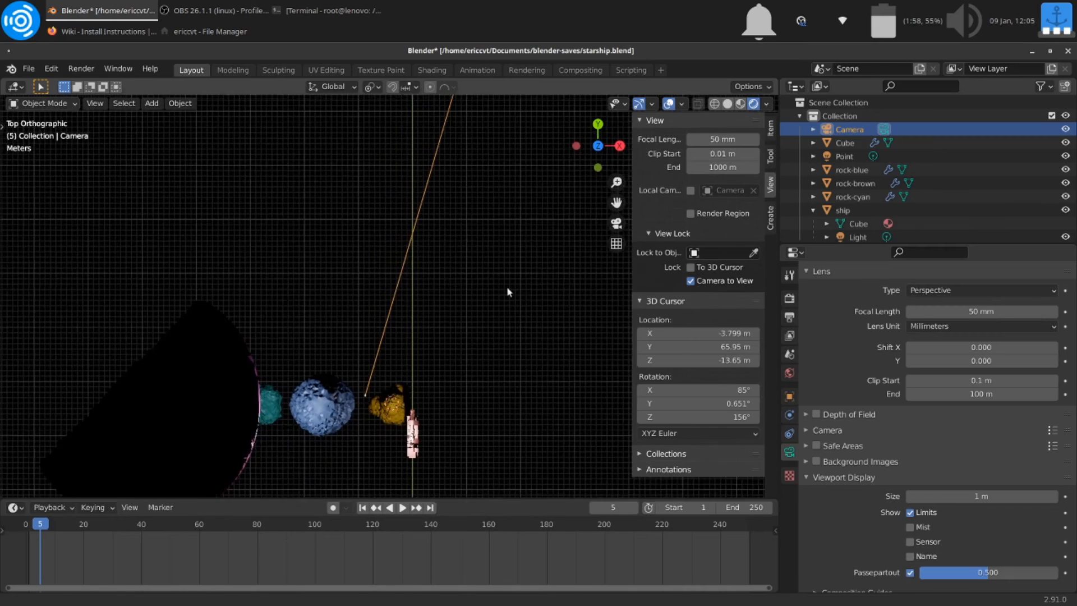
Select the cyan, blue and brown rocks in turn from above, comparing their positions with the camera's limit line
{"action": "middle_click_drag", "start_coordinate": [431, 399], "coordinate": [440, 362], "text": "shift"}
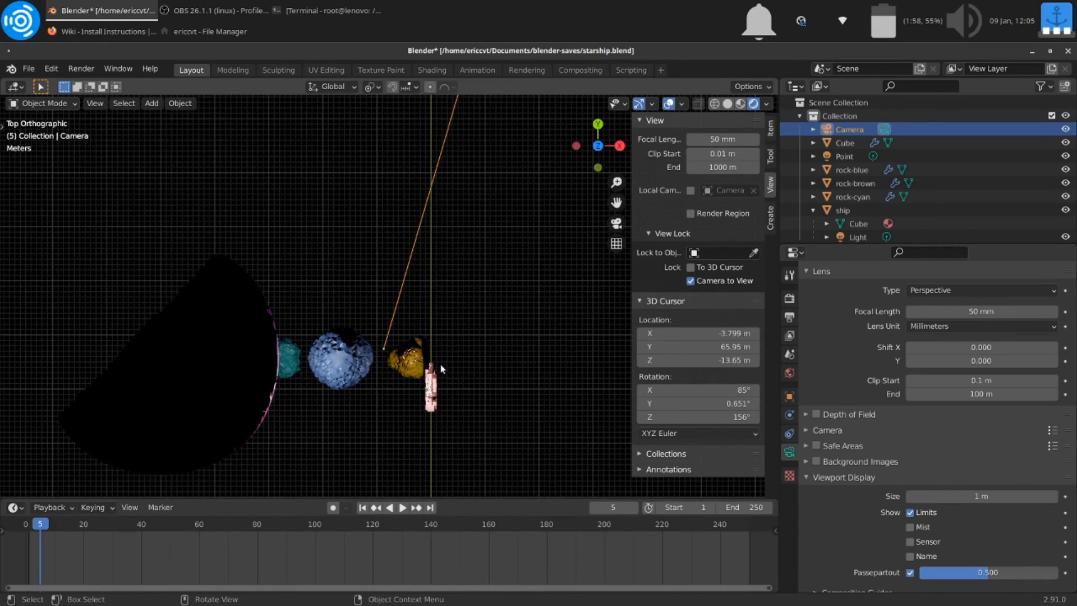
{"action": "scroll", "coordinate": [440, 365], "scroll_direction": "up", "scroll_amount": 2}
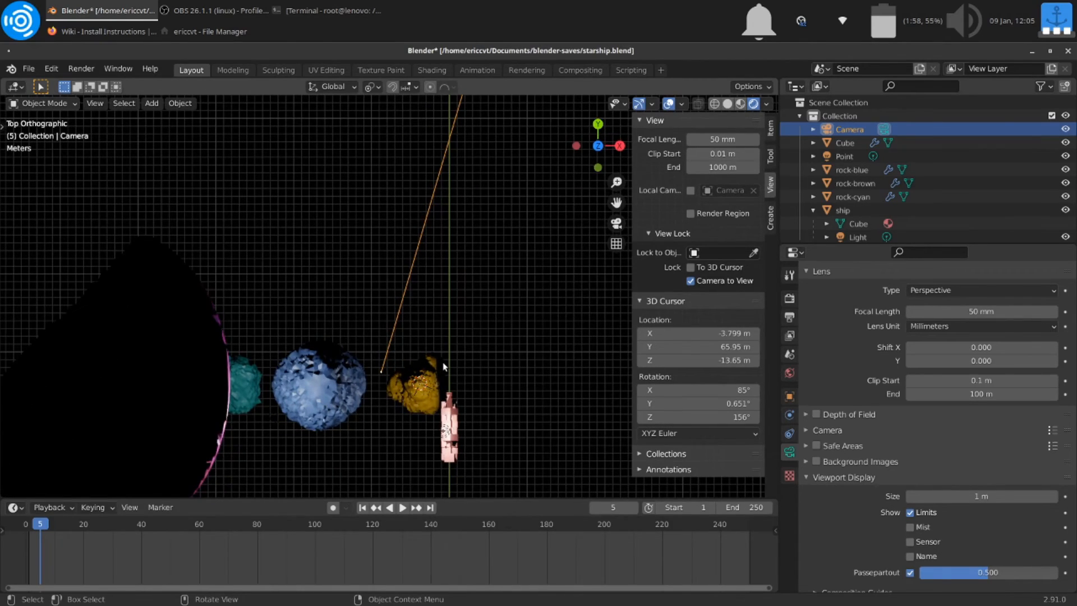
{"action": "left_click", "coordinate": [243, 379]}
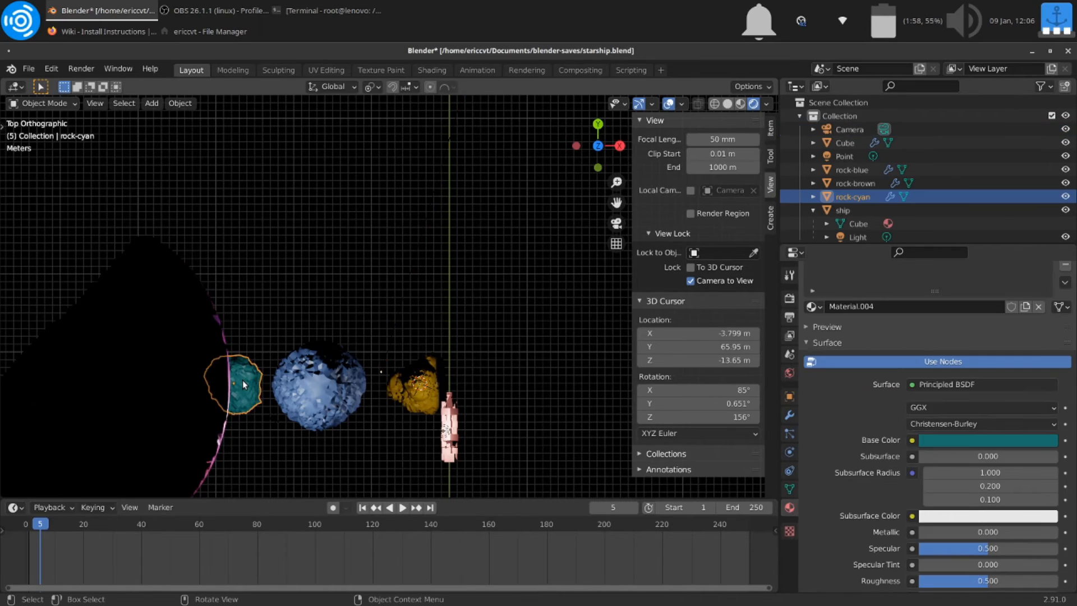
{"action": "left_click", "coordinate": [315, 373]}
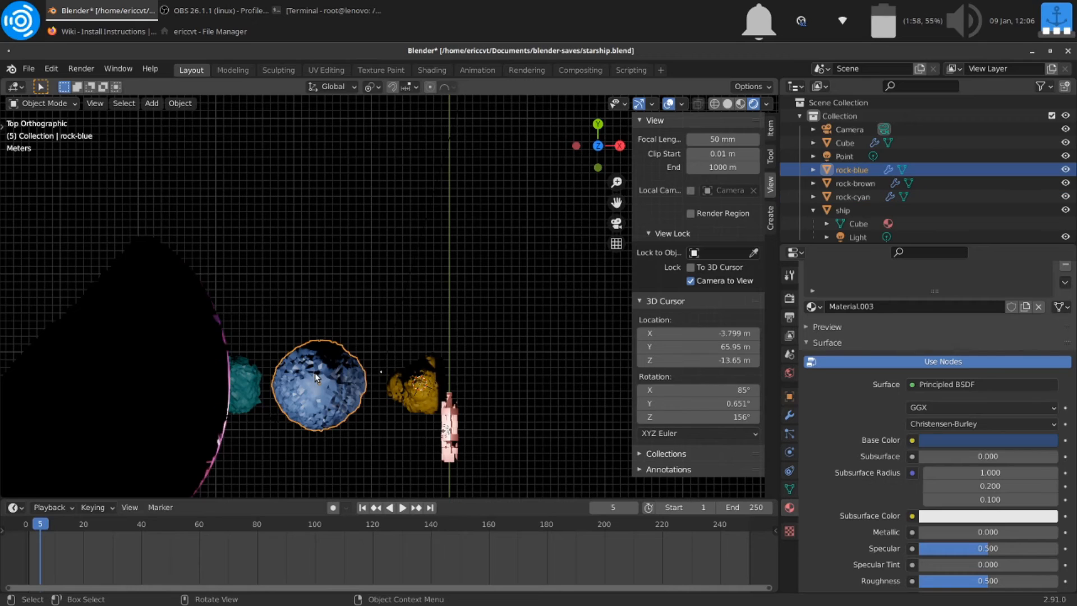
{"action": "left_click", "coordinate": [408, 385]}
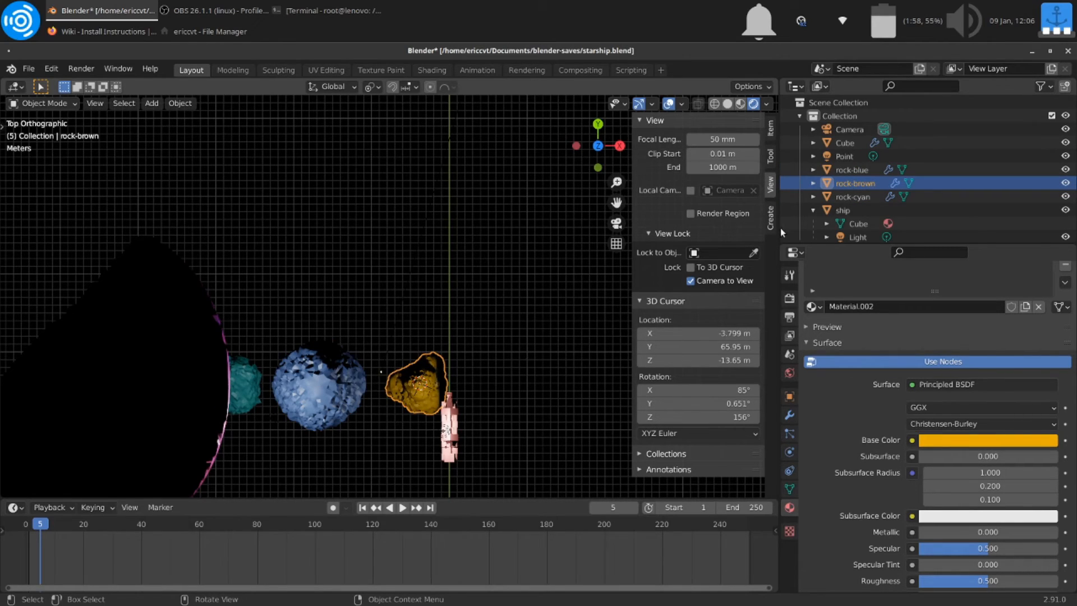
{"action": "left_click", "coordinate": [857, 129]}
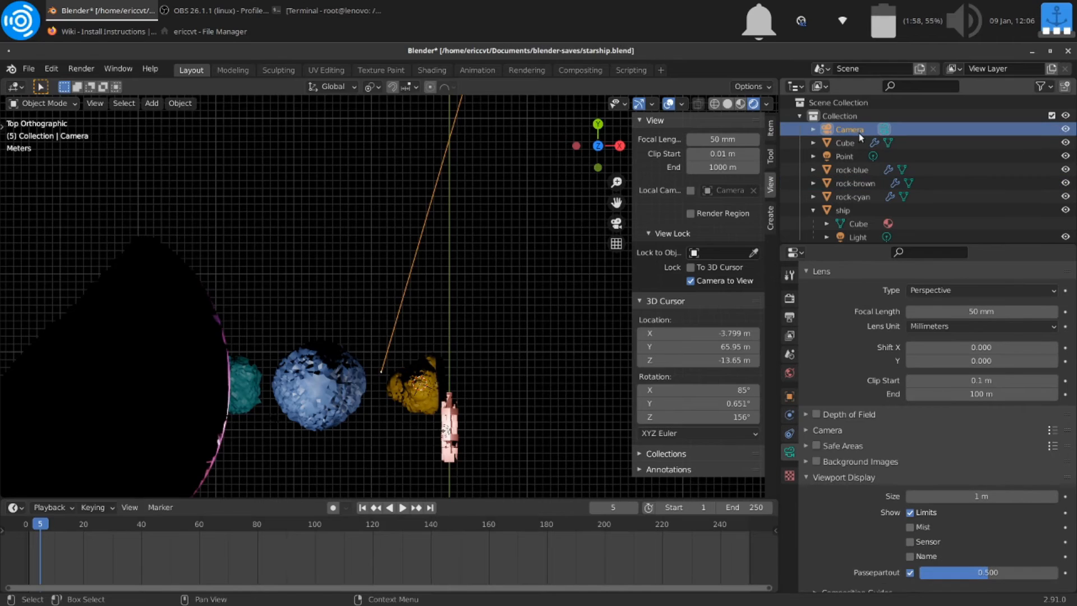
Move the brown rock along the global Y axis in the negative direction, away from the limit line's end and beside the ship
{"action": "left_click", "coordinate": [416, 380]}
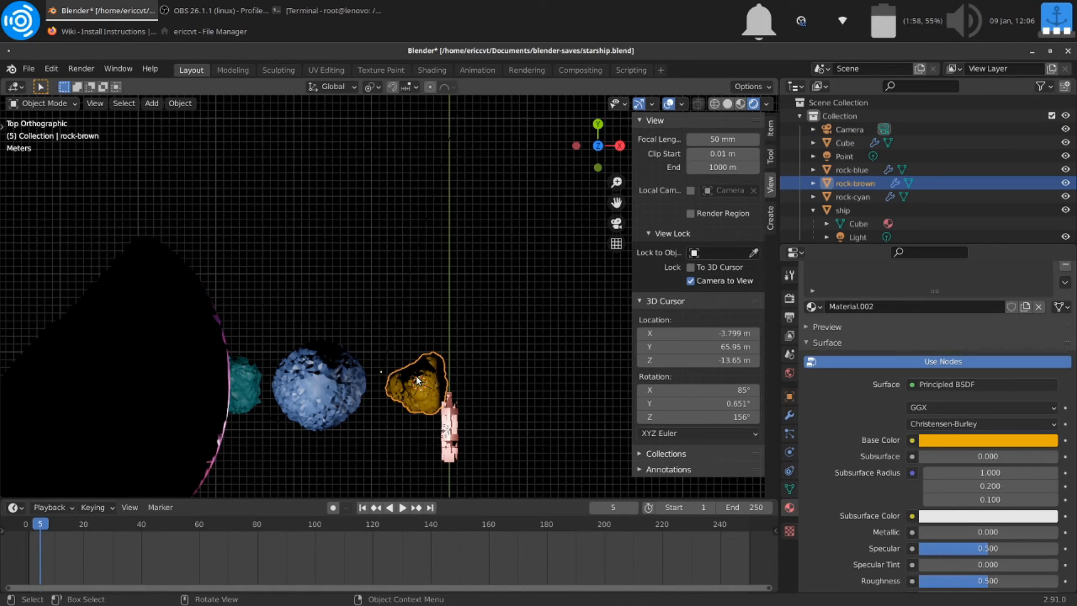
{"action": "key", "text": "g"}
{"action": "key", "text": "y"}
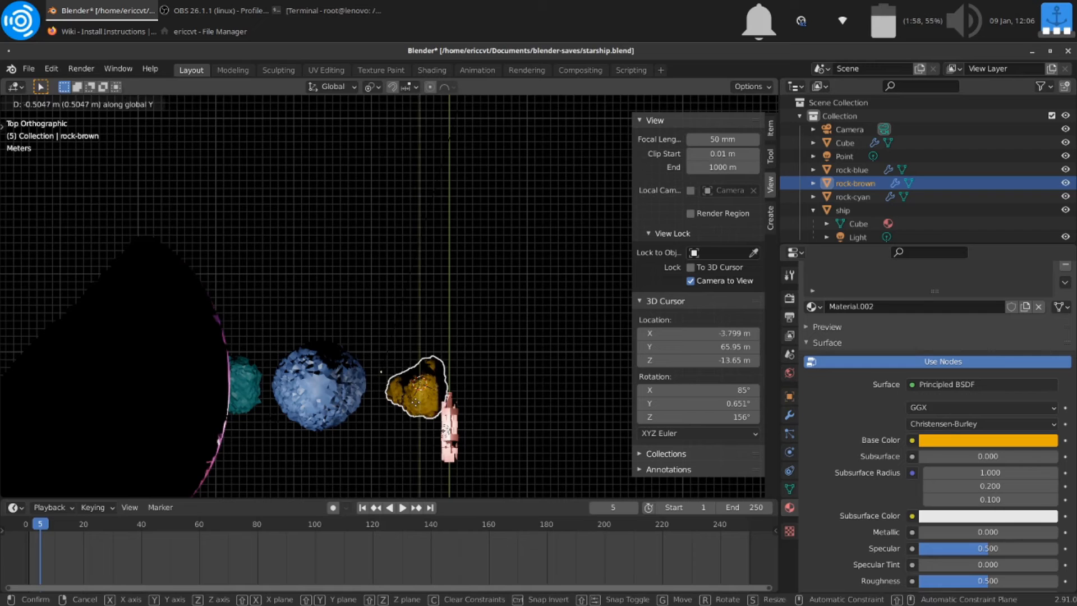
{"action": "left_click", "coordinate": [413, 450]}
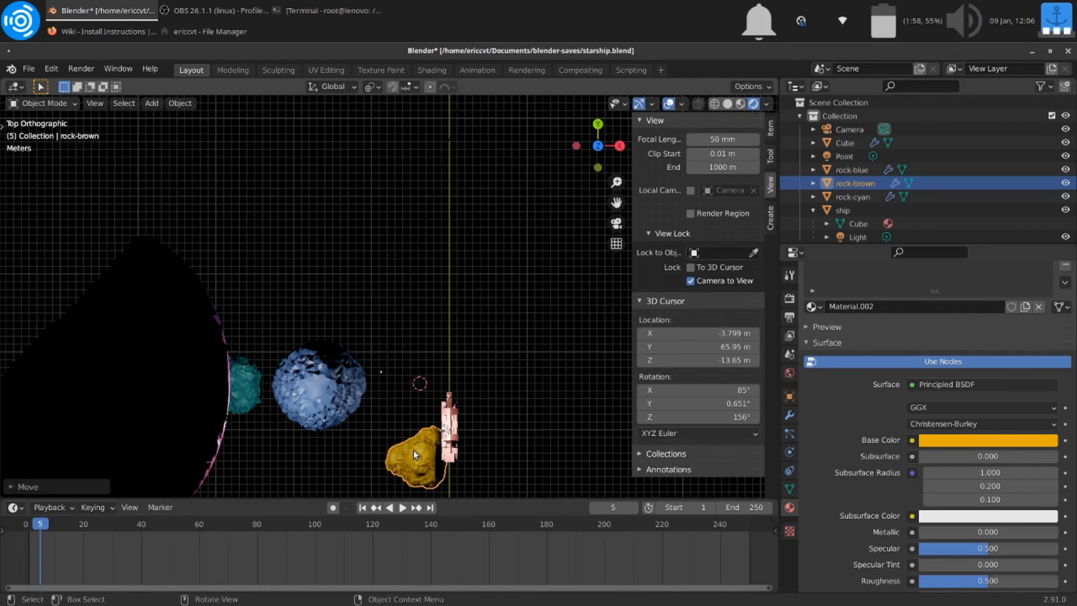
Set the camera's Clip End to 200 m while looking through the camera, and turn off its Limits display
{"action": "left_click", "coordinate": [862, 130]}
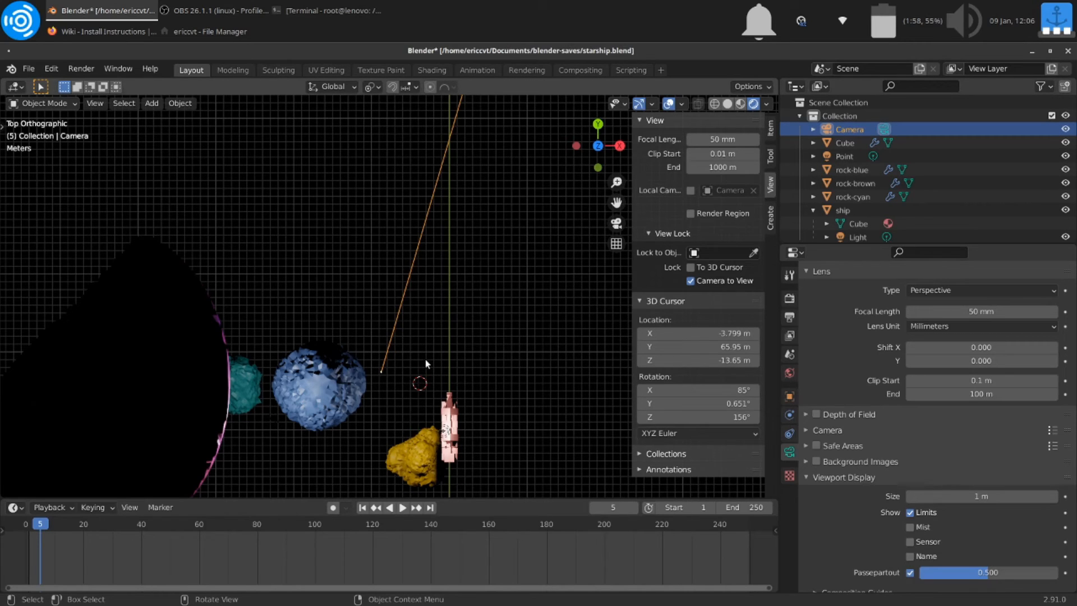
{"action": "key", "text": "KP_0"}
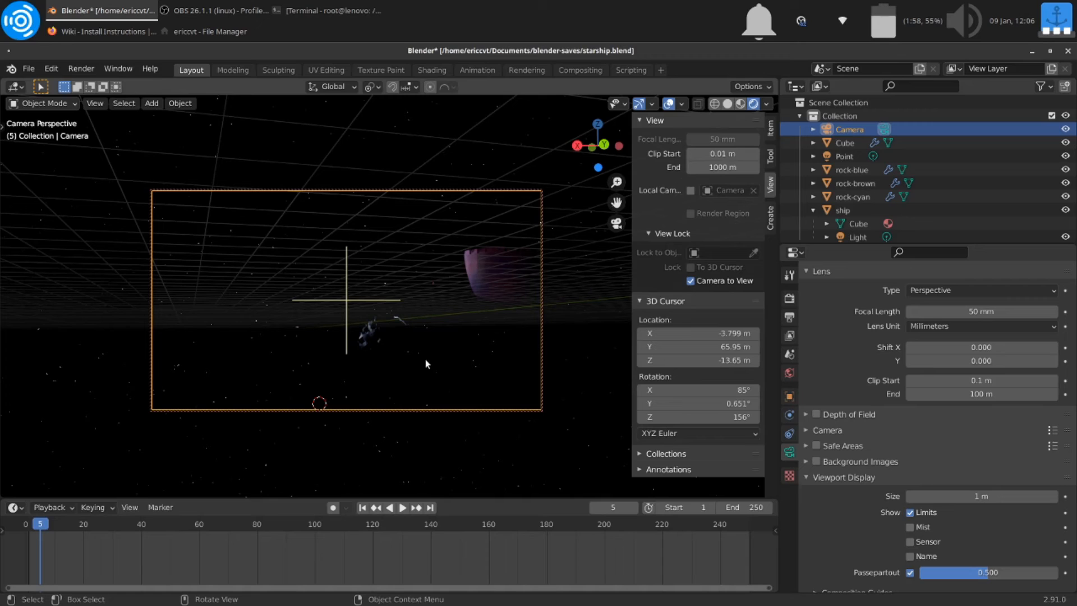
{"action": "left_click", "coordinate": [963, 393]}
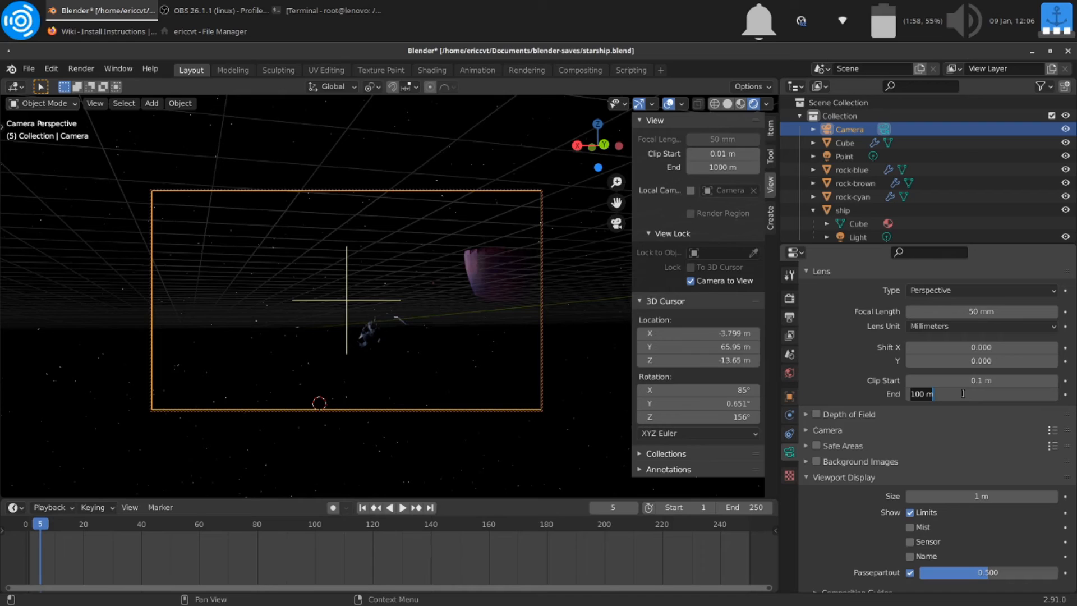
{"action": "type", "text": "200"}
{"action": "key", "text": "Return"}
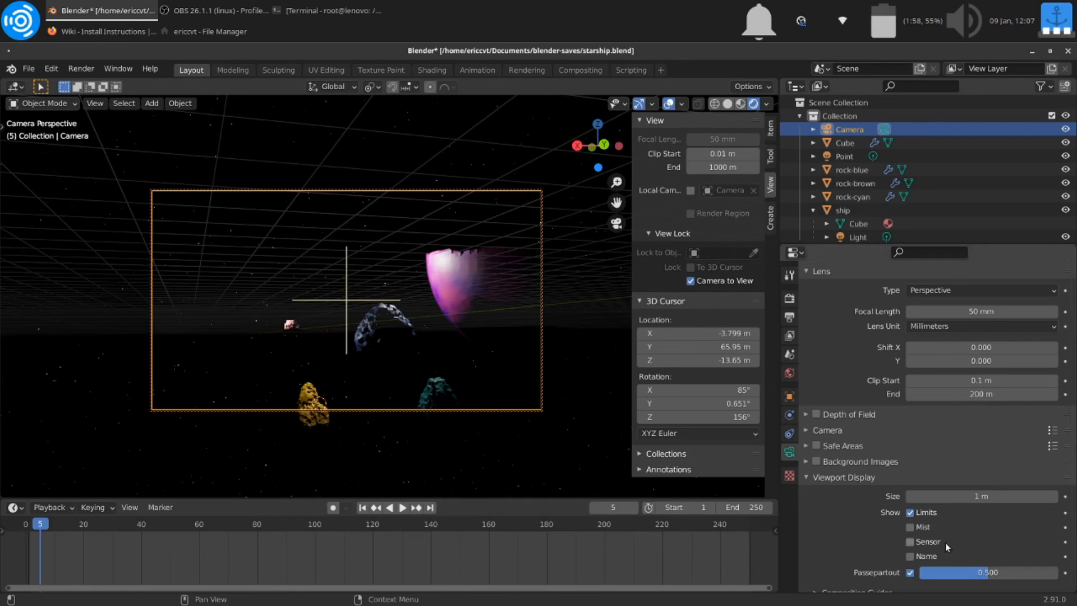
{"action": "left_click", "coordinate": [930, 512]}
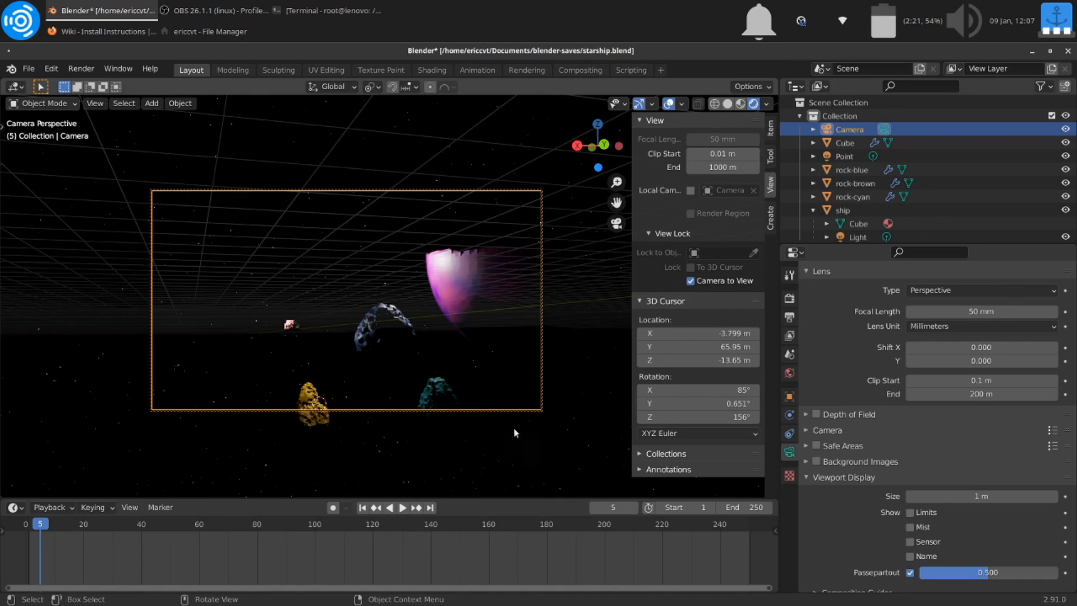
{"action": "key", "text": "g"}
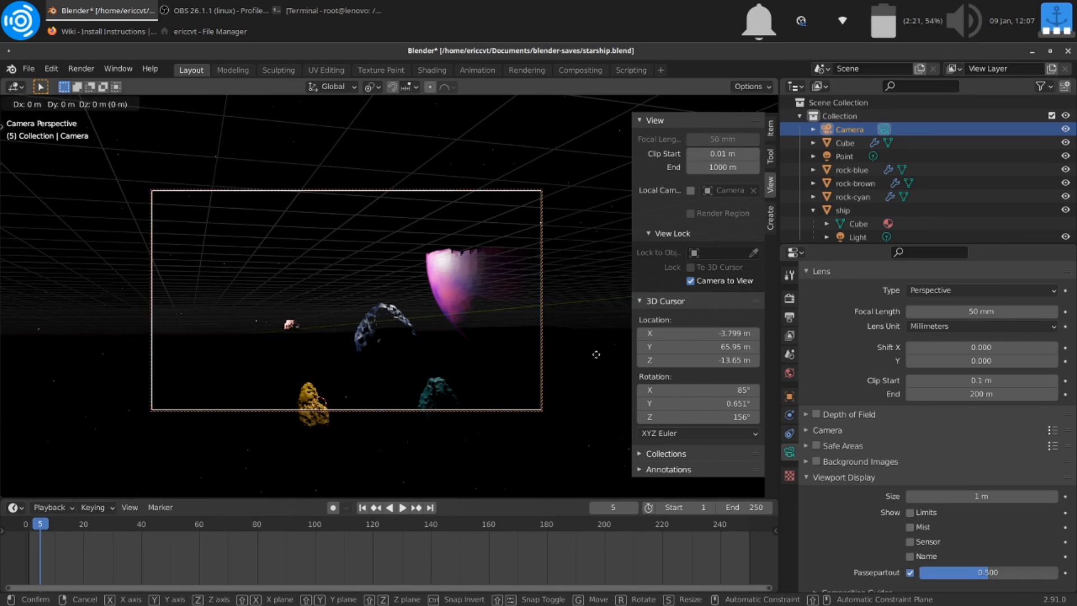
{"action": "key", "text": "z"}
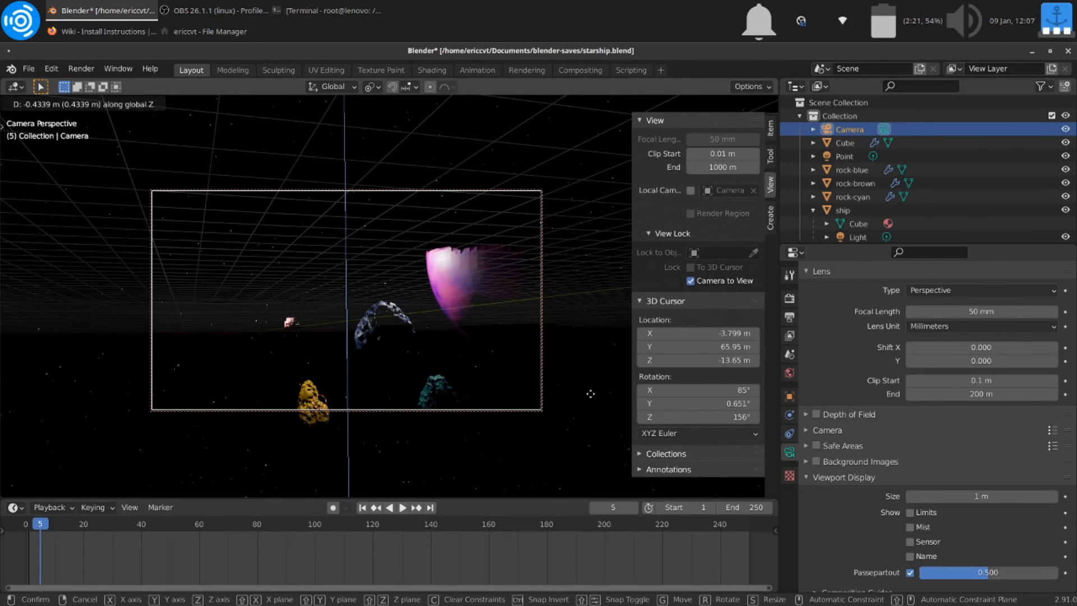
{"action": "left_click", "coordinate": [590, 394]}
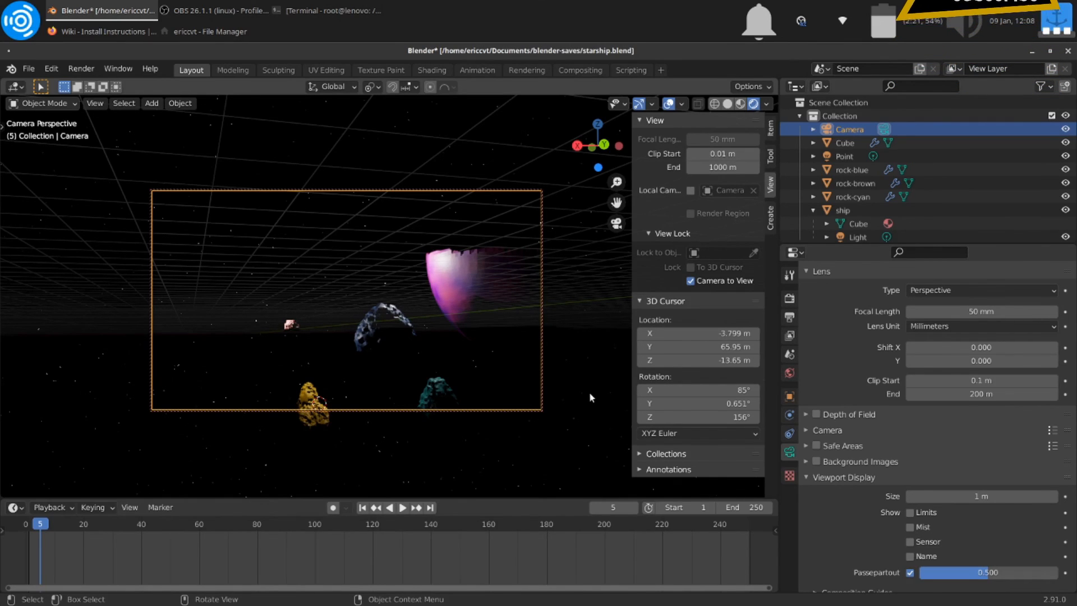
{"action": "mouse_move", "coordinate": [702, 592]}
{"action": "left_click", "coordinate": [741, 585]}
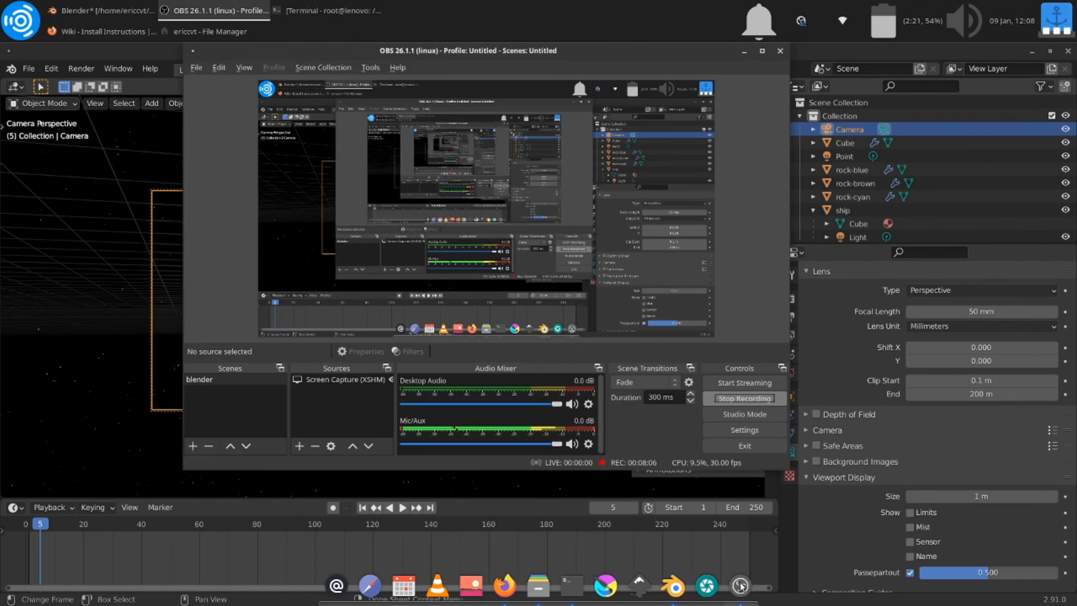